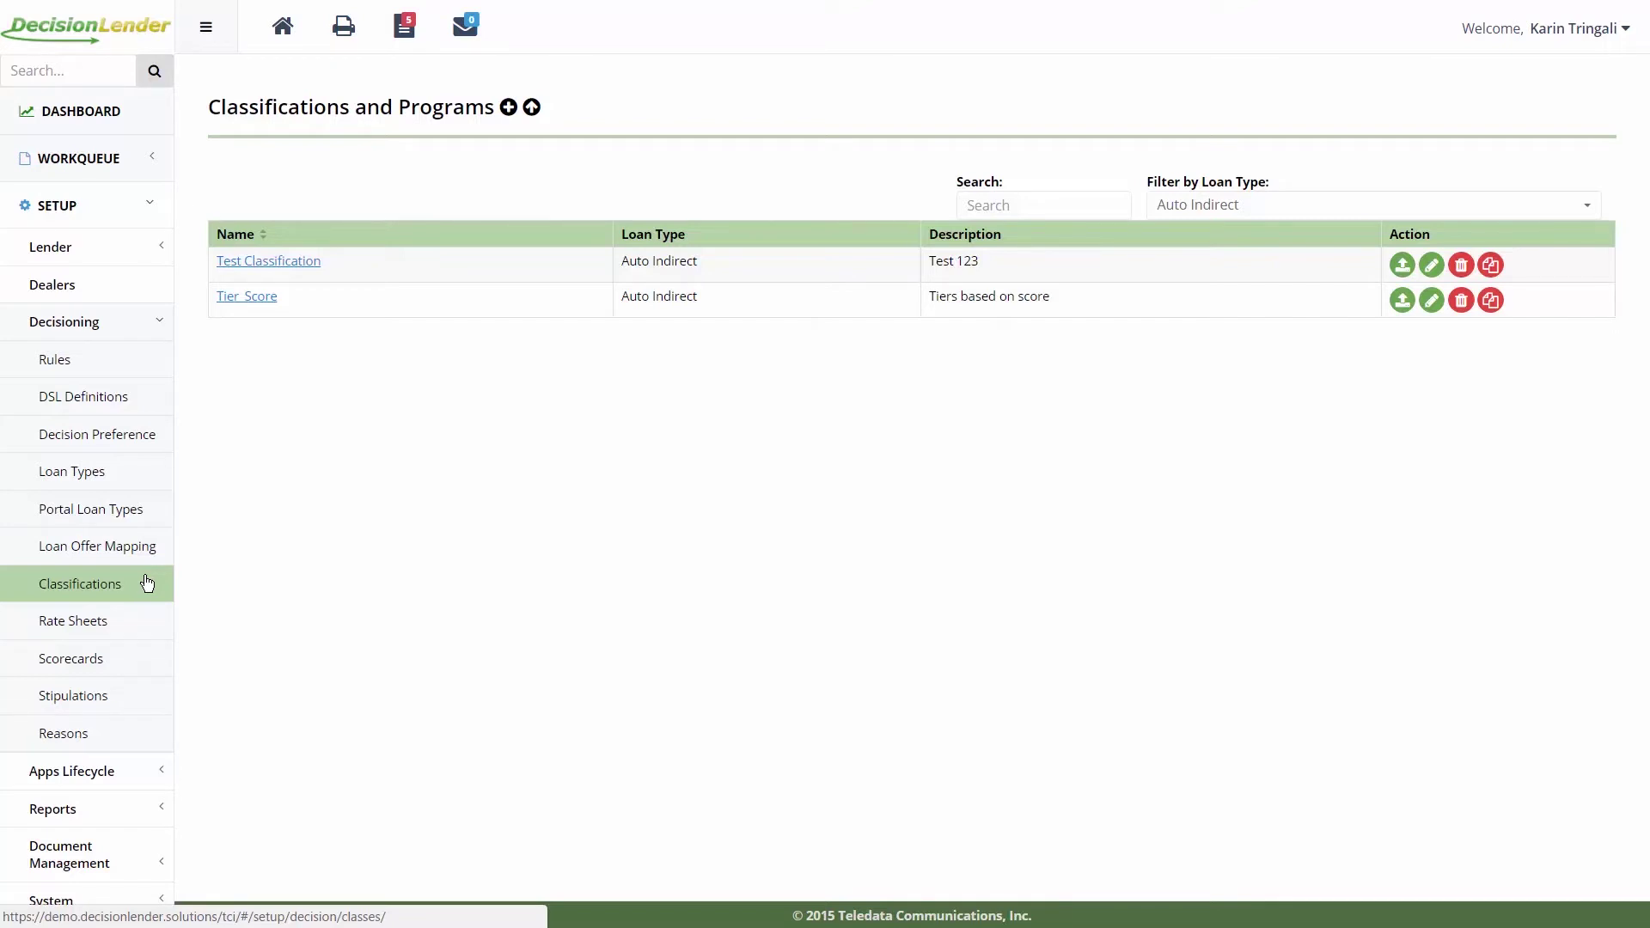
# Search the classifications for "test" and filter them by the Auto Indirect loan type
pyautogui.click(1006, 204)
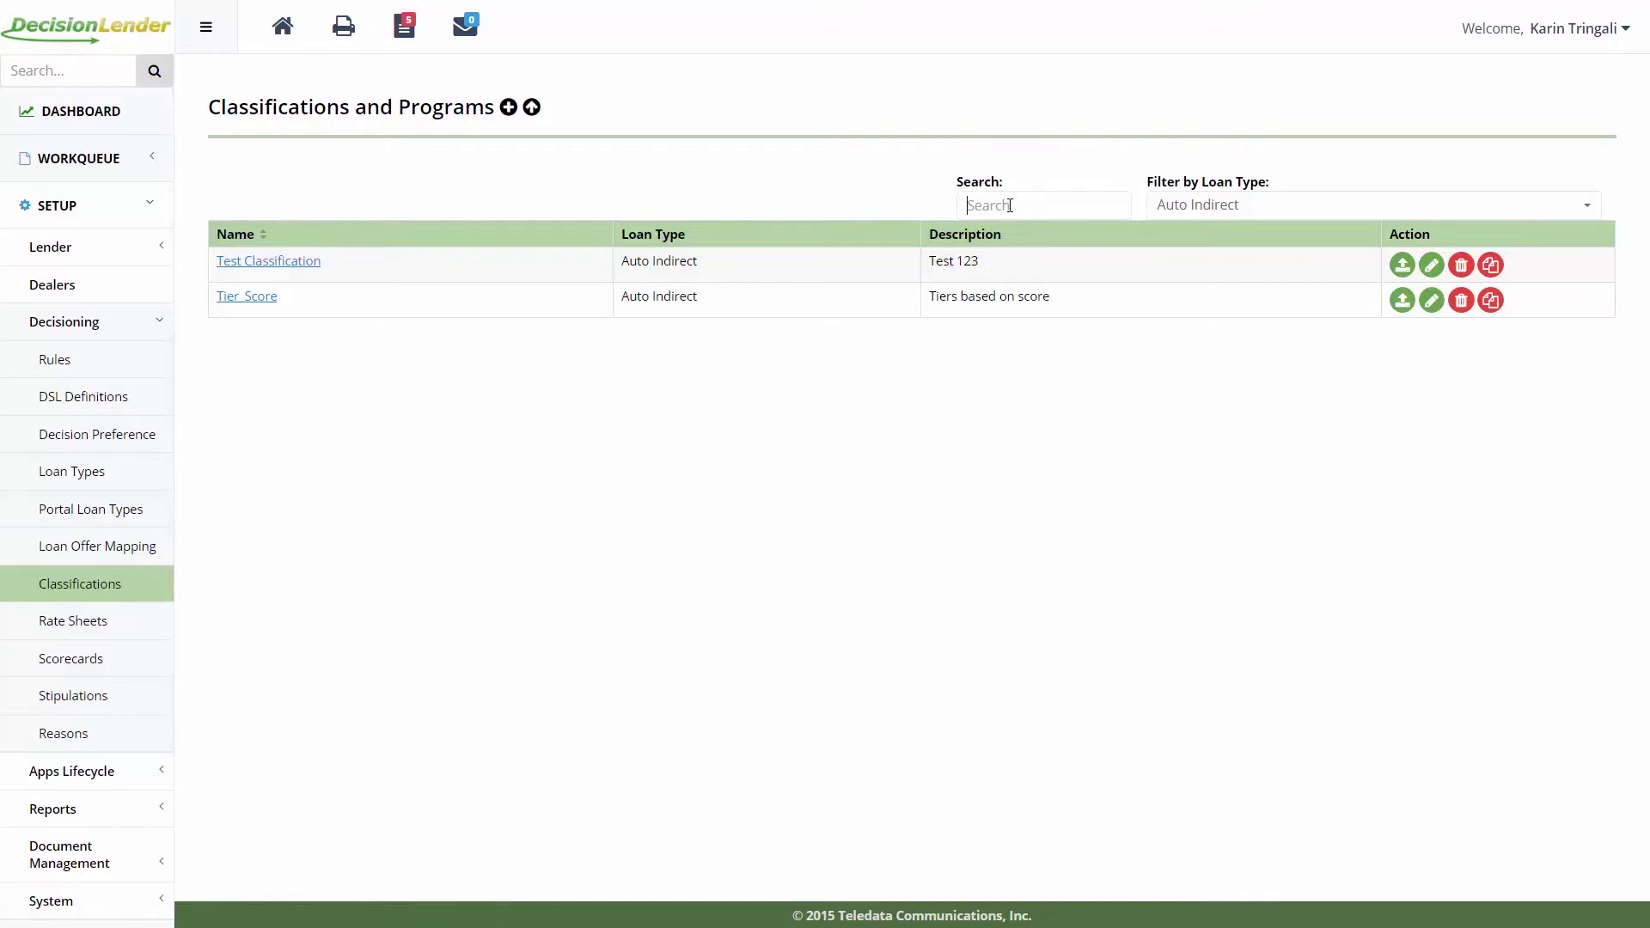
pyautogui.write('test')
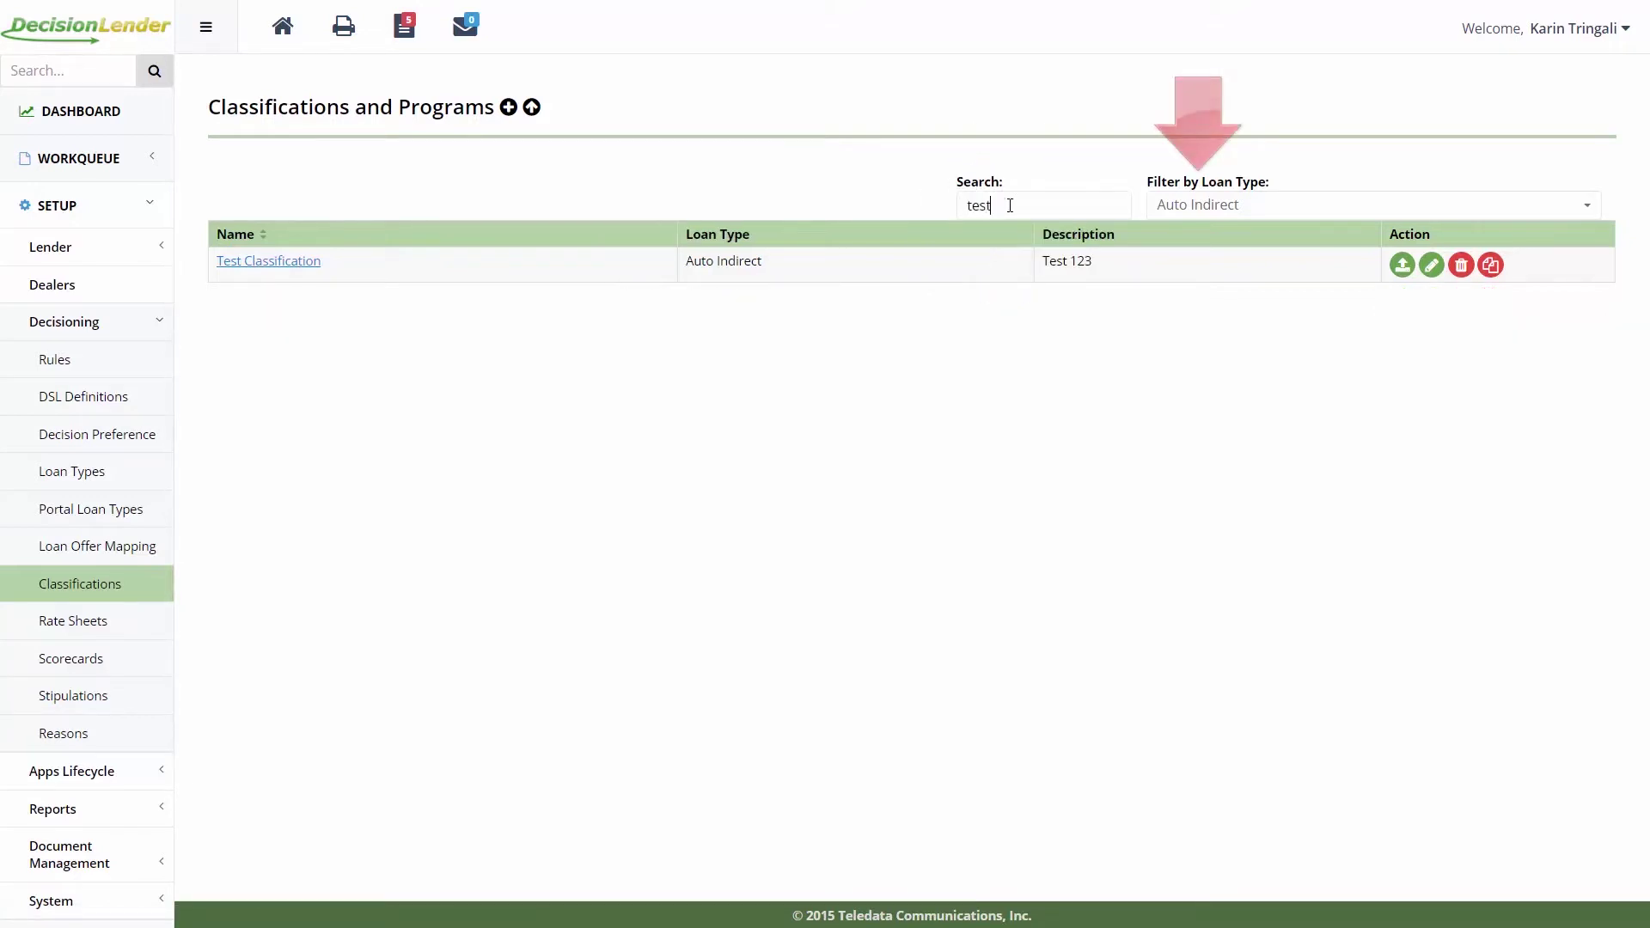
pyautogui.click(1270, 214)
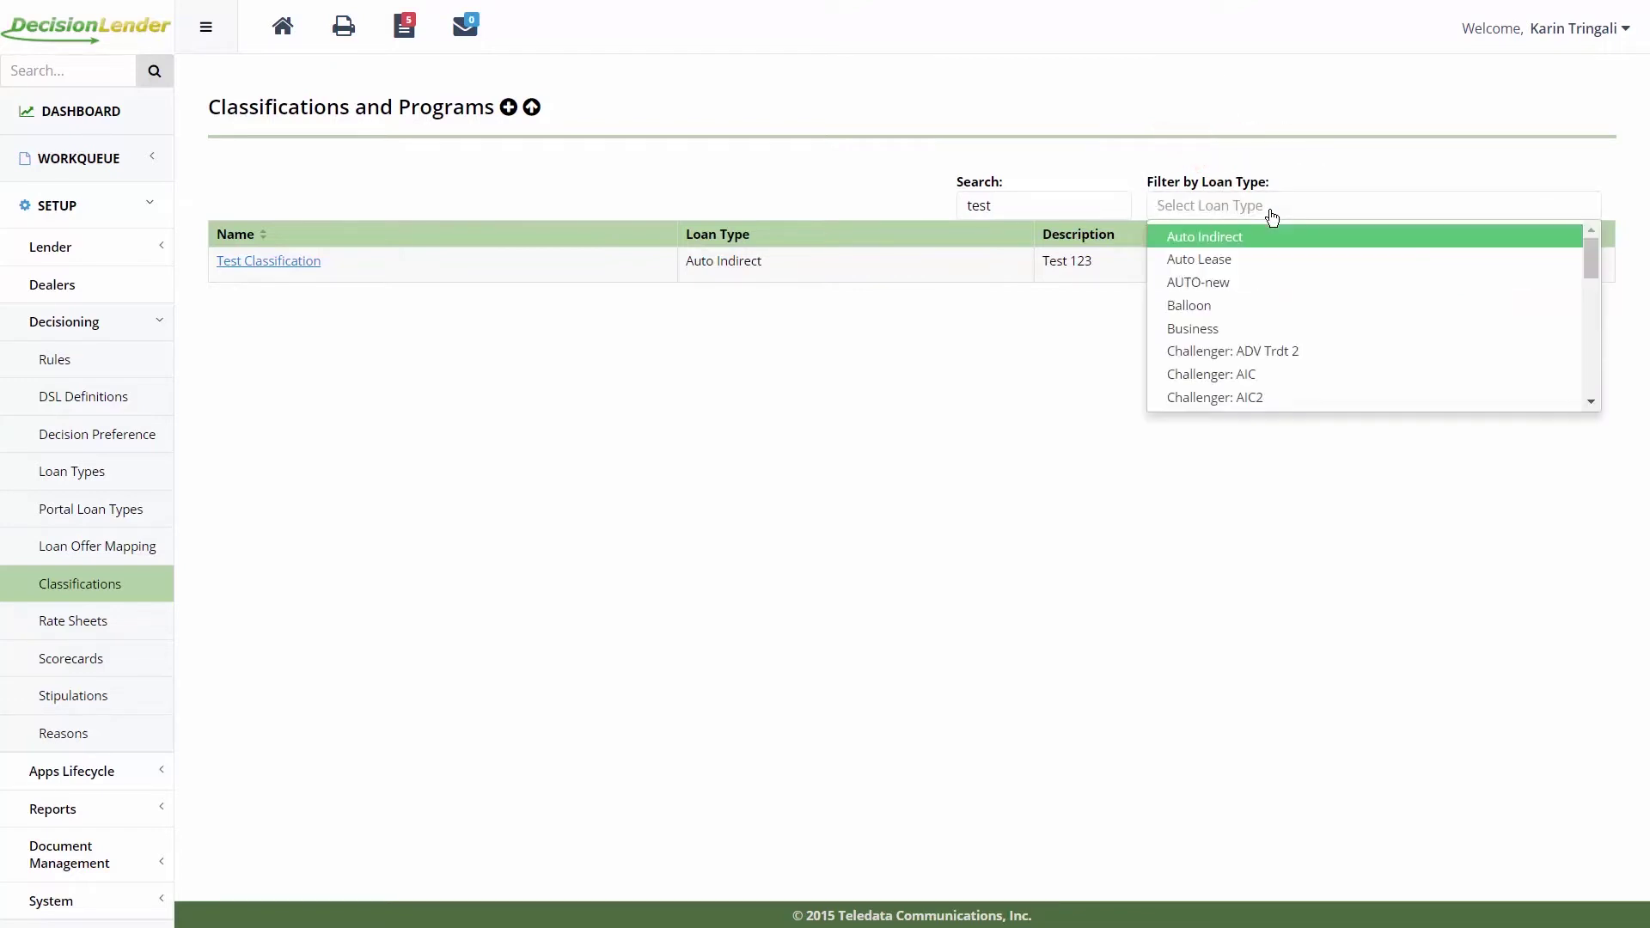
pyautogui.click(1276, 237)
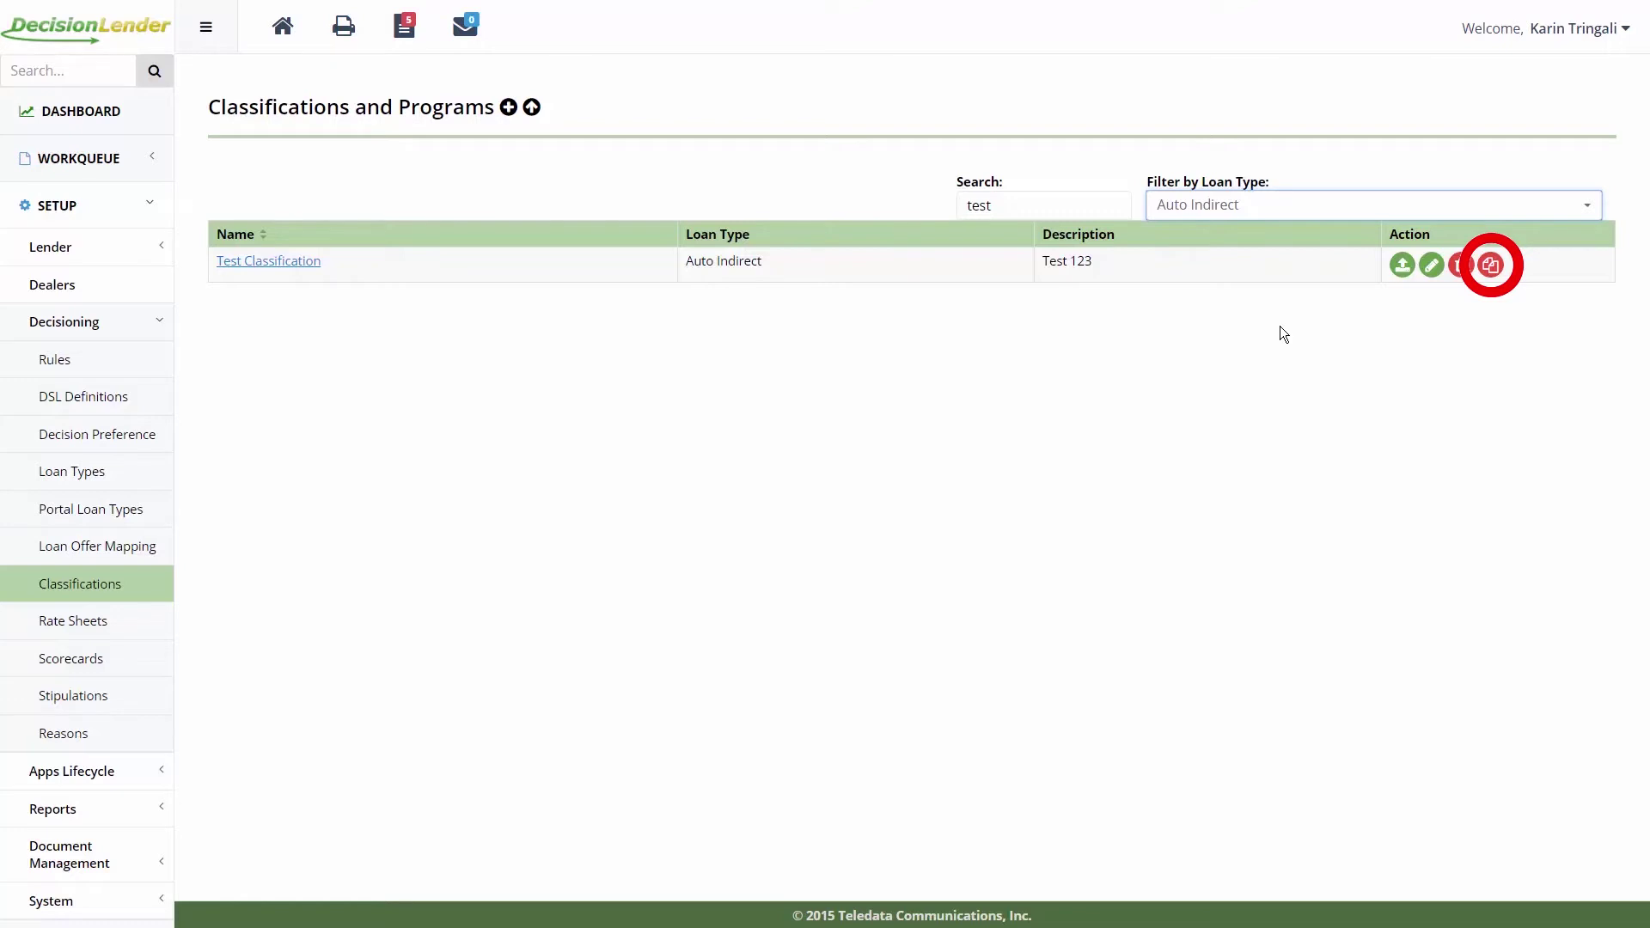
# Clone Test Classification to the Motorcycle target loan type
pyautogui.click(1492, 265)
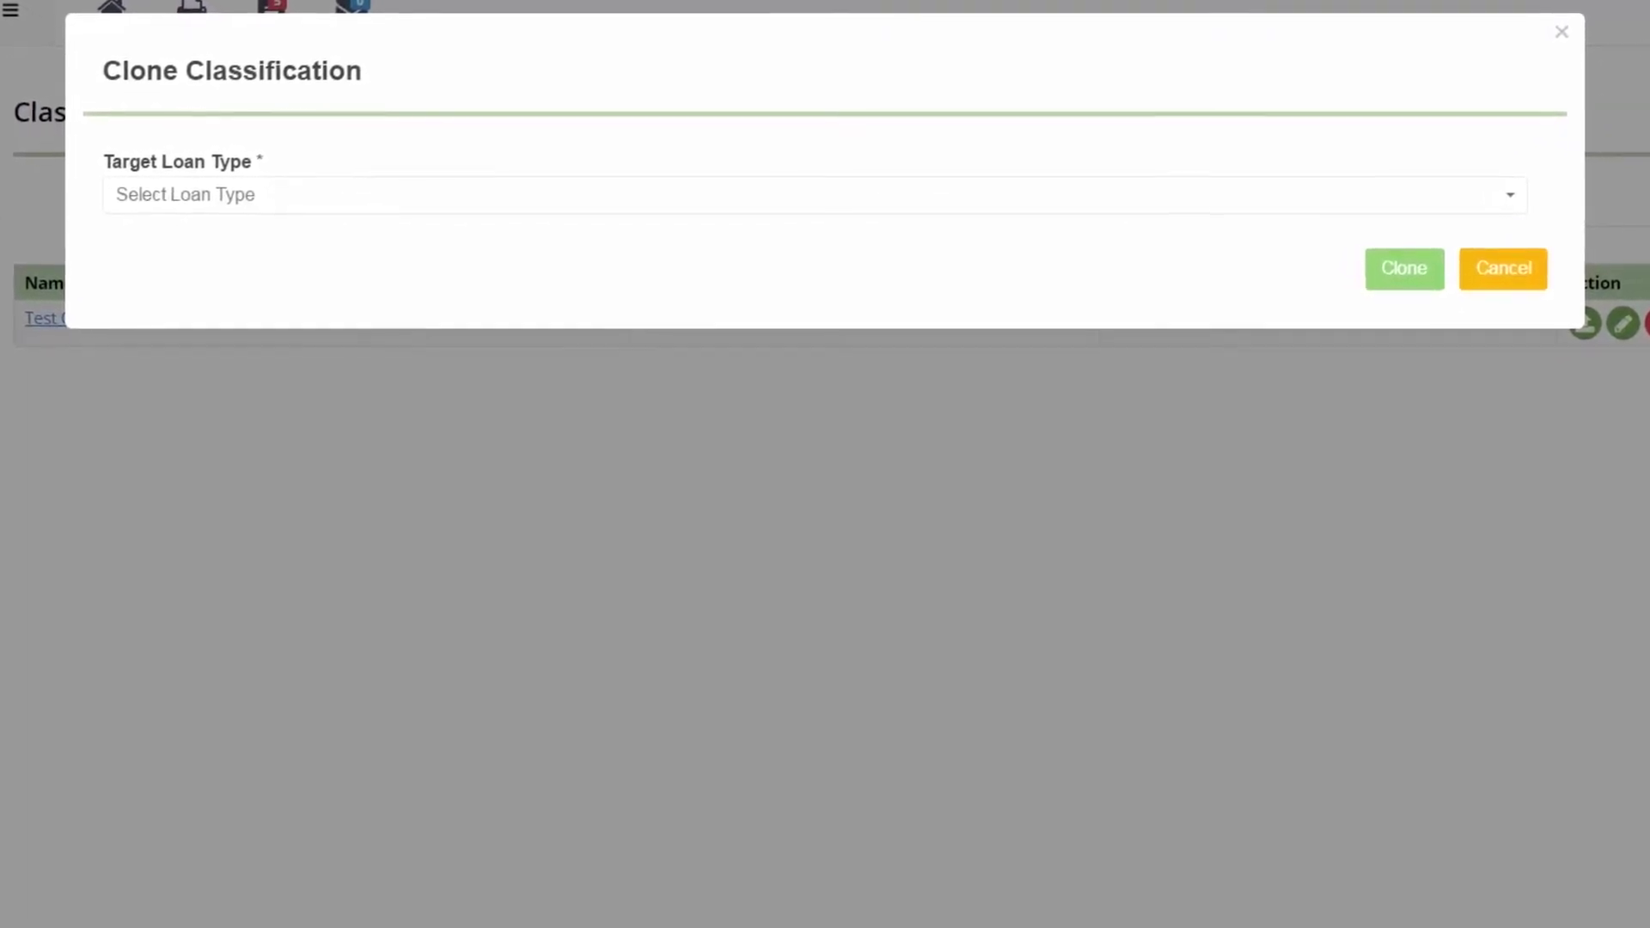
pyautogui.click(404, 214)
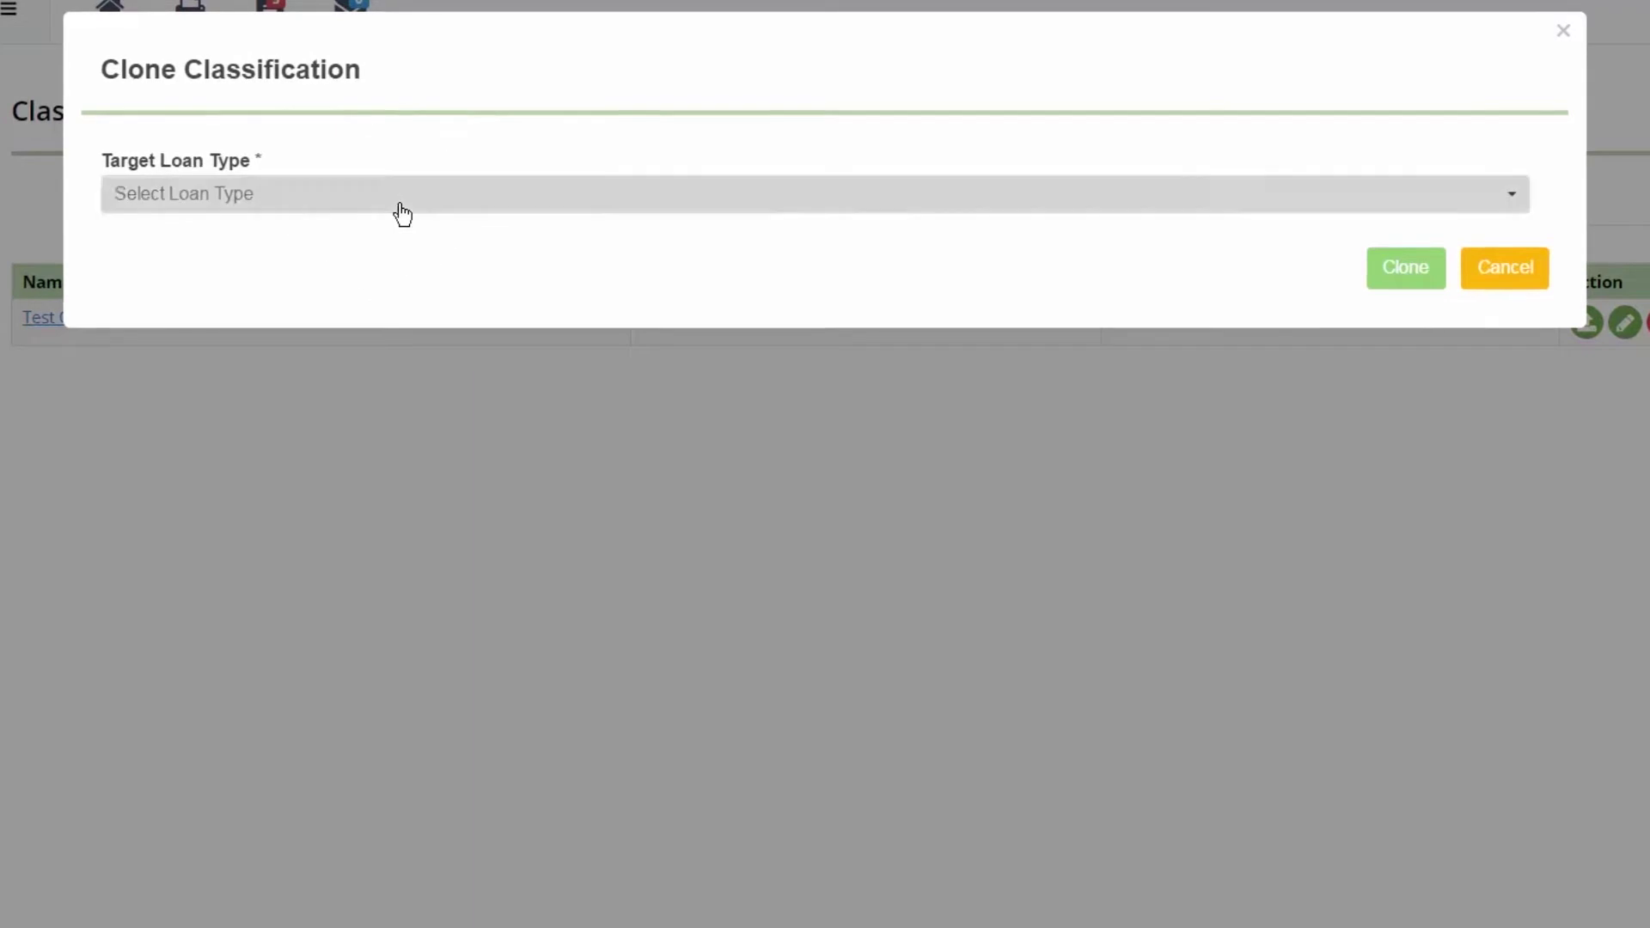
pyautogui.scroll(-10, 406, 270)
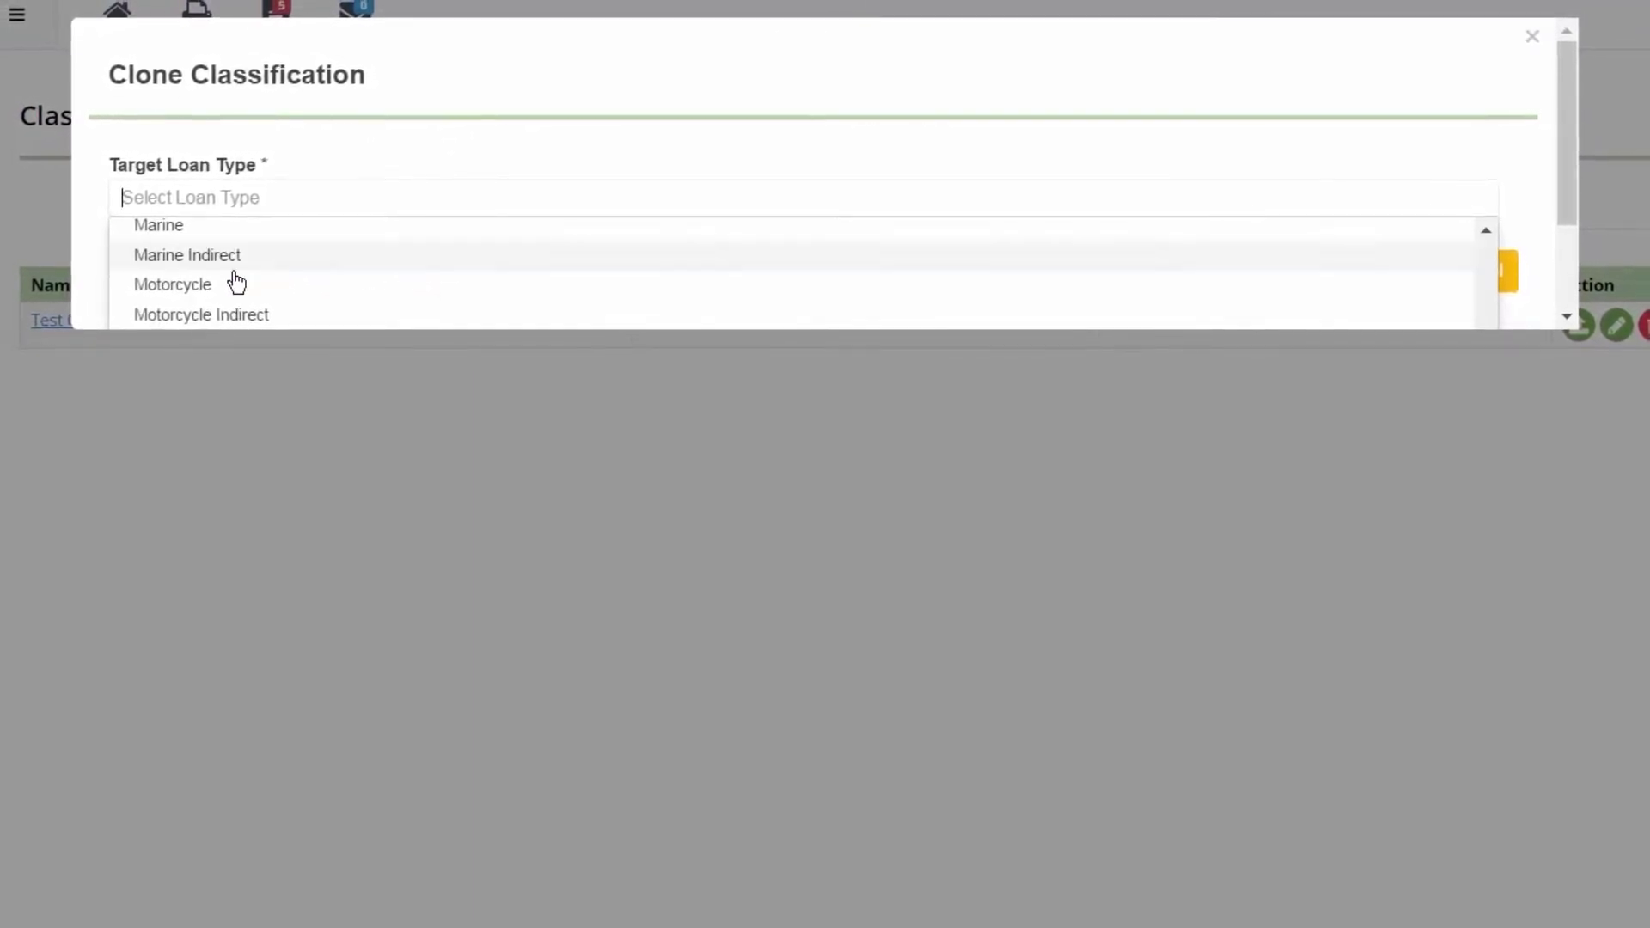
pyautogui.click(189, 285)
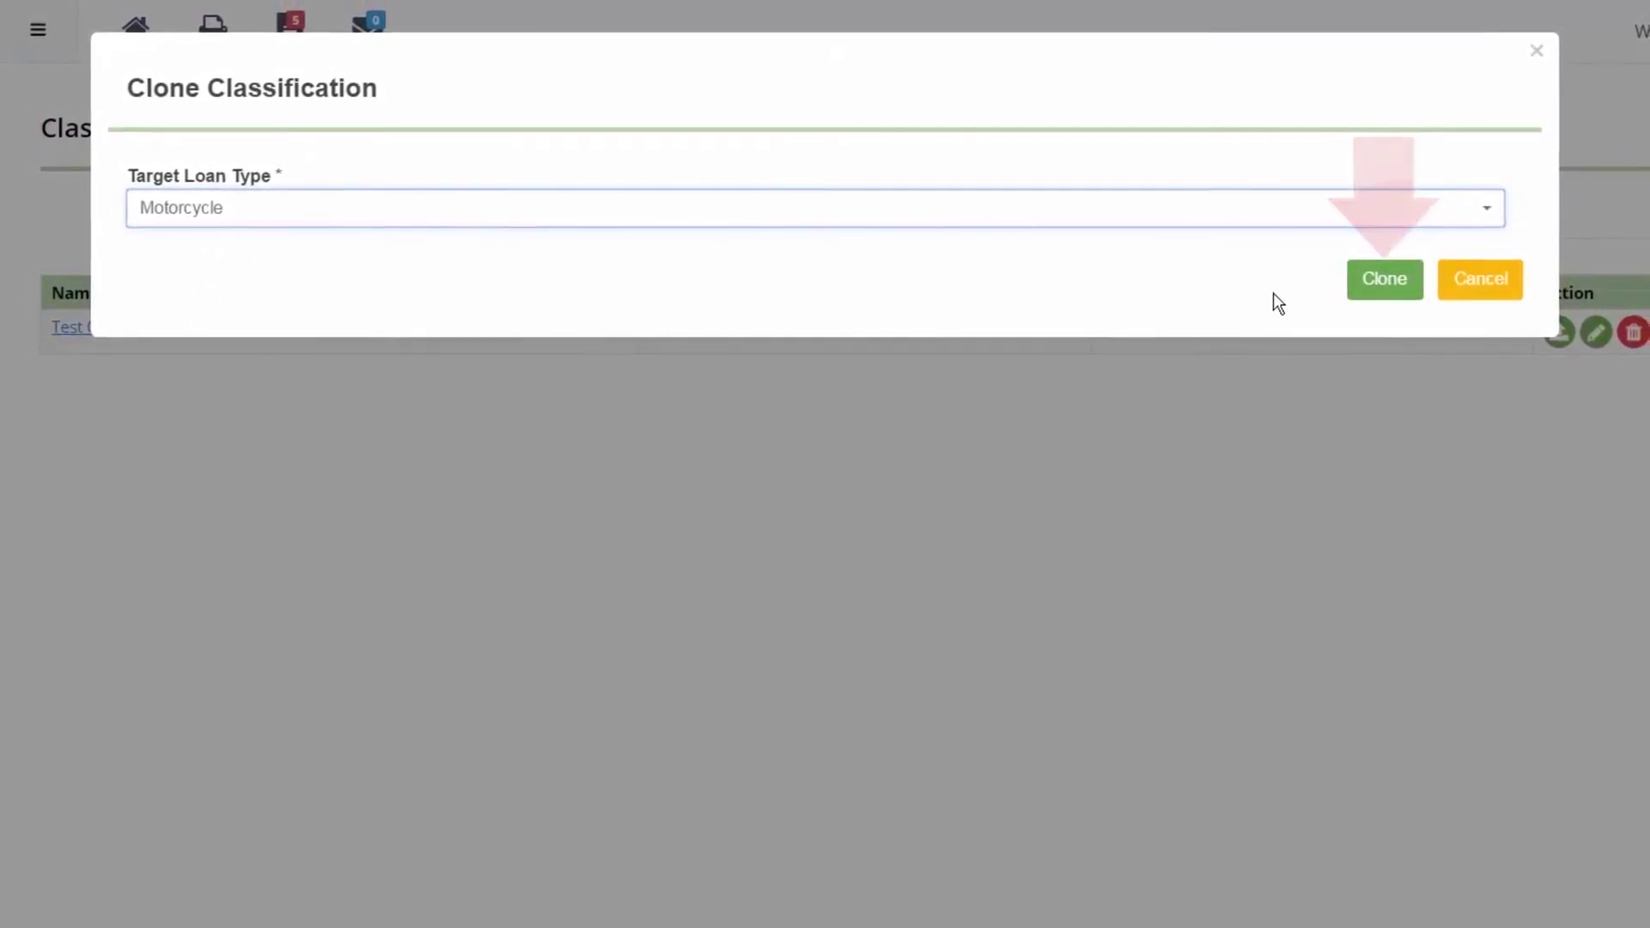
pyautogui.click(1384, 279)
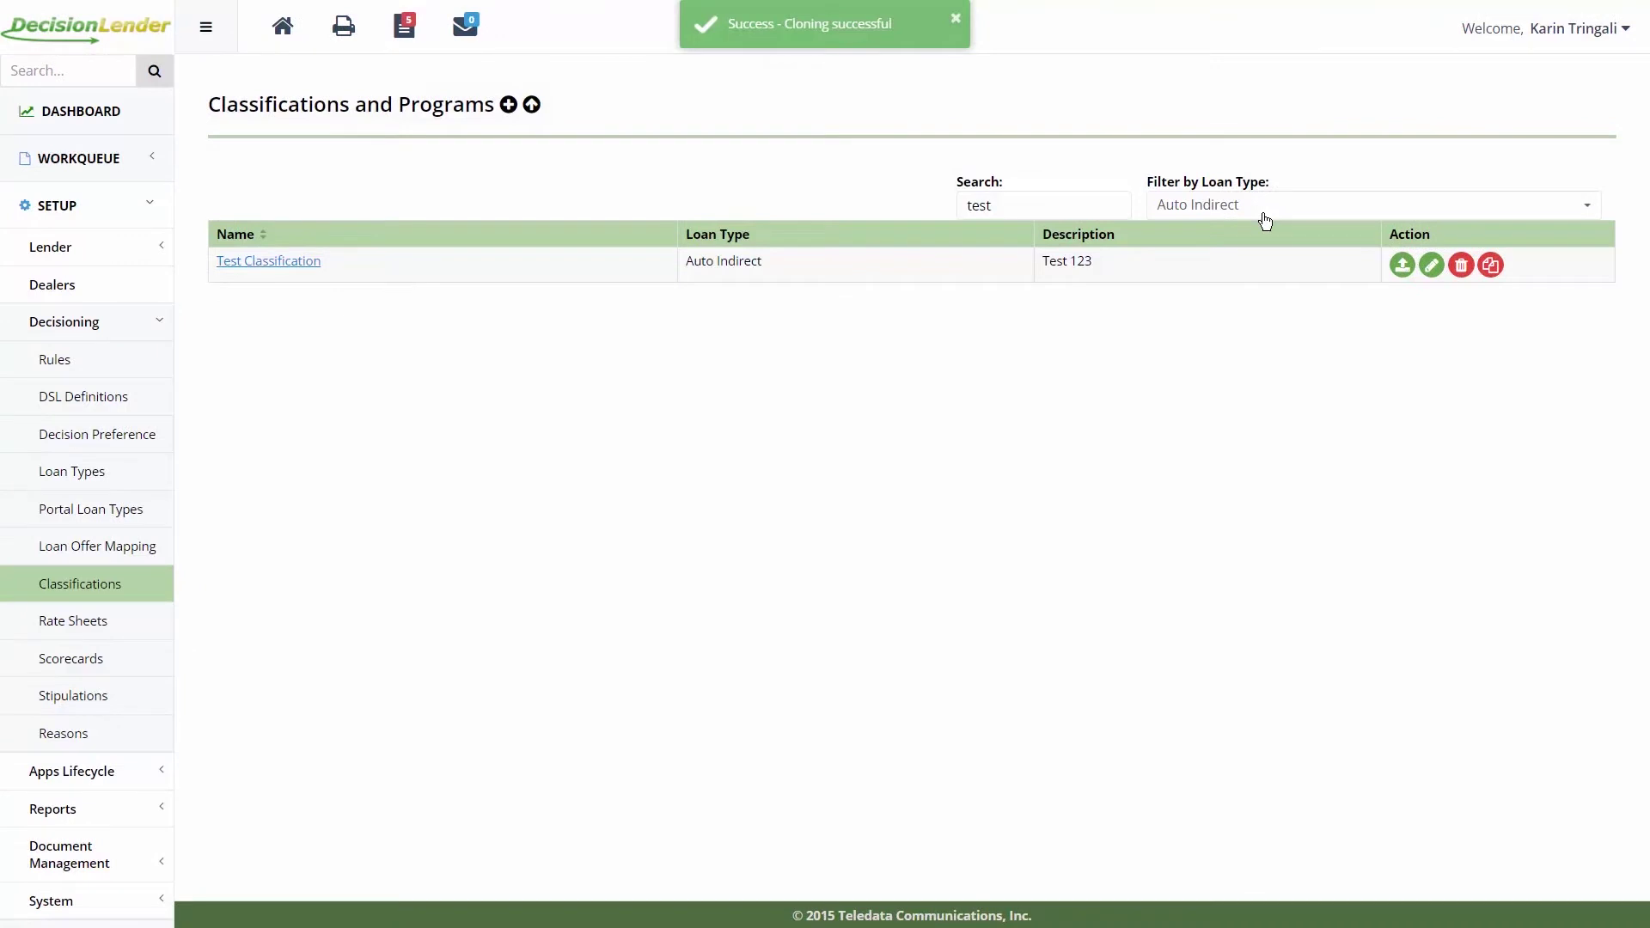
# Filter the classifications by the Motorcycle loan type to check for the cloned classification
pyautogui.click(1329, 215)
pyautogui.write('mot')
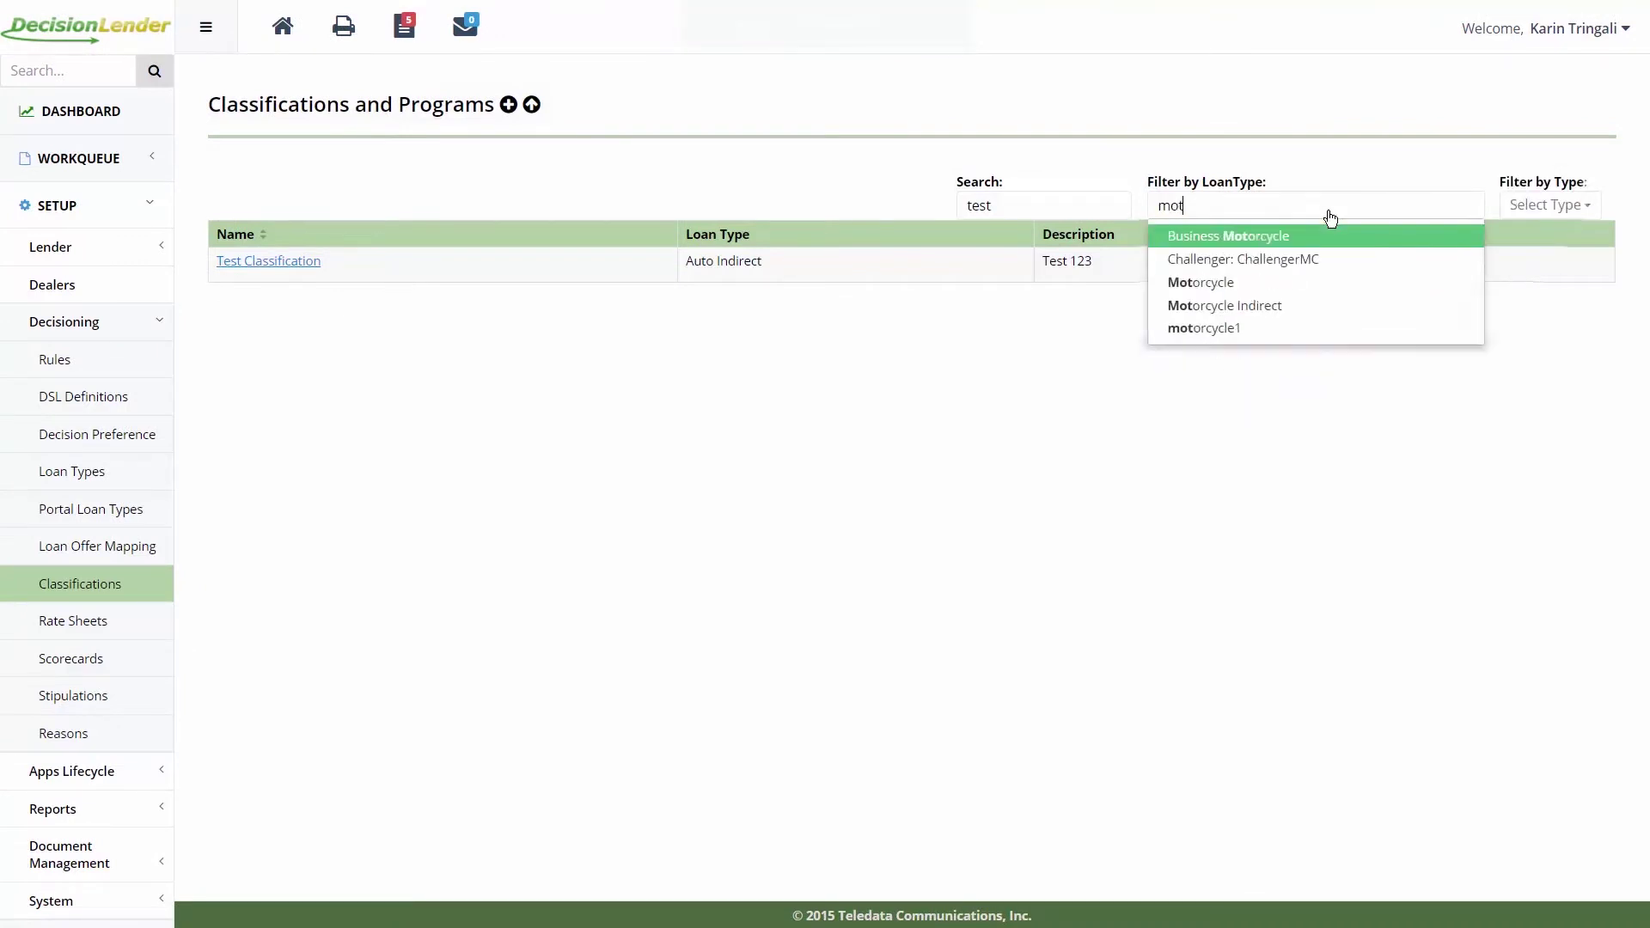
pyautogui.write('or')
pyautogui.click(1228, 284)
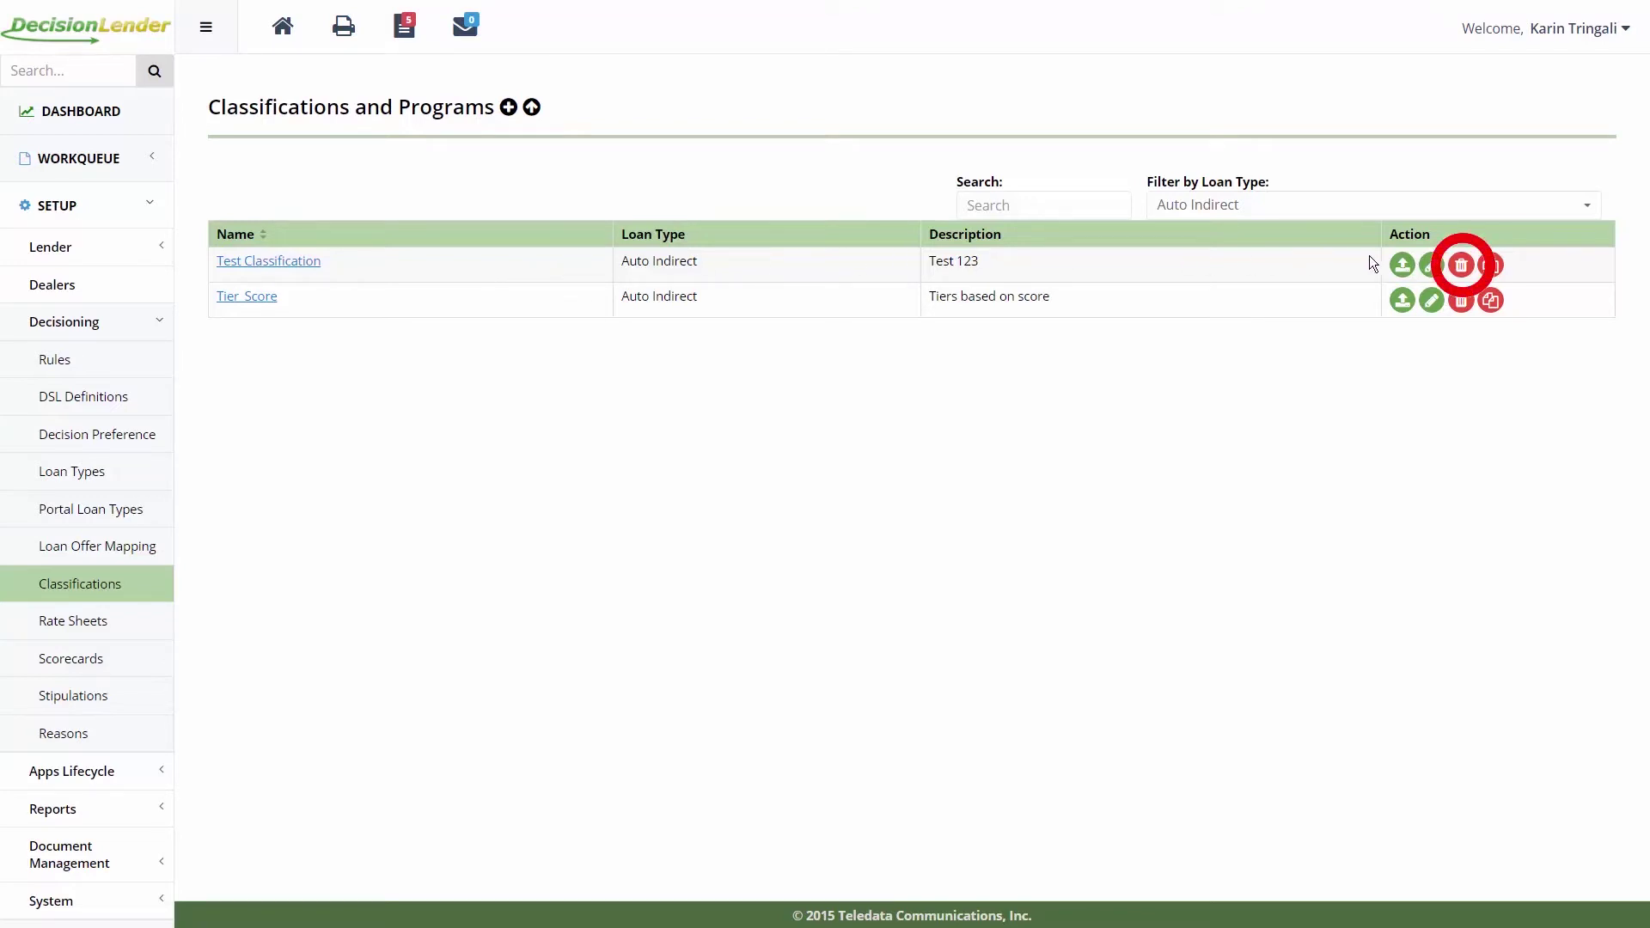
# Delete the Auto Indirect classification named Test Classification and confirm the deletion
pyautogui.click(1461, 265)
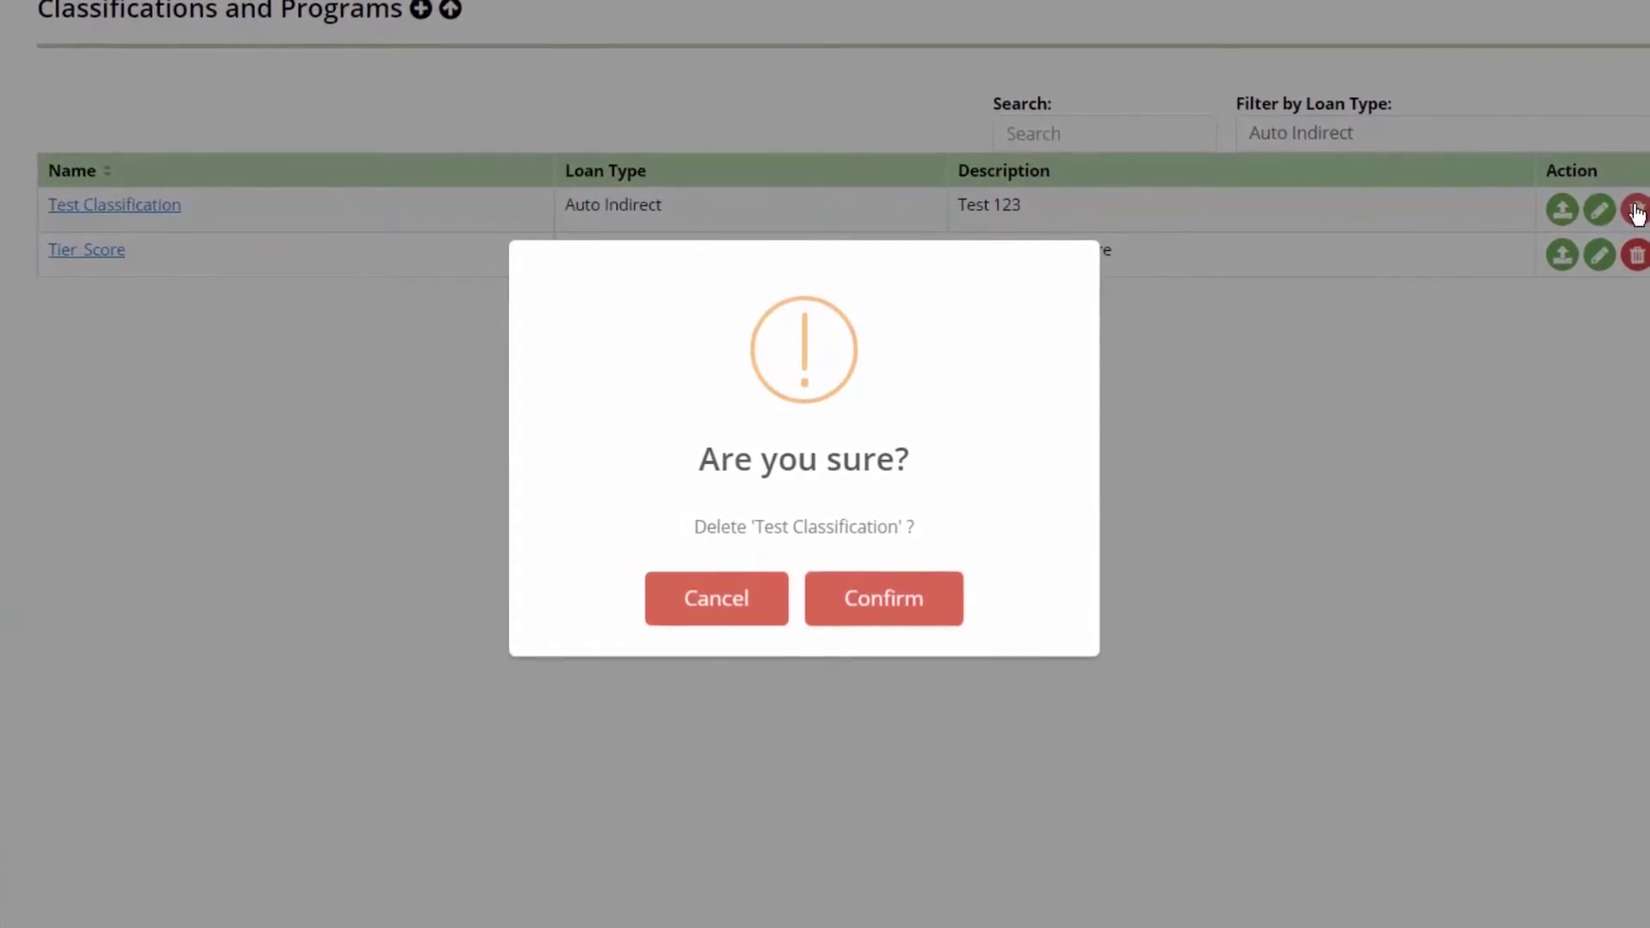
pyautogui.click(915, 606)
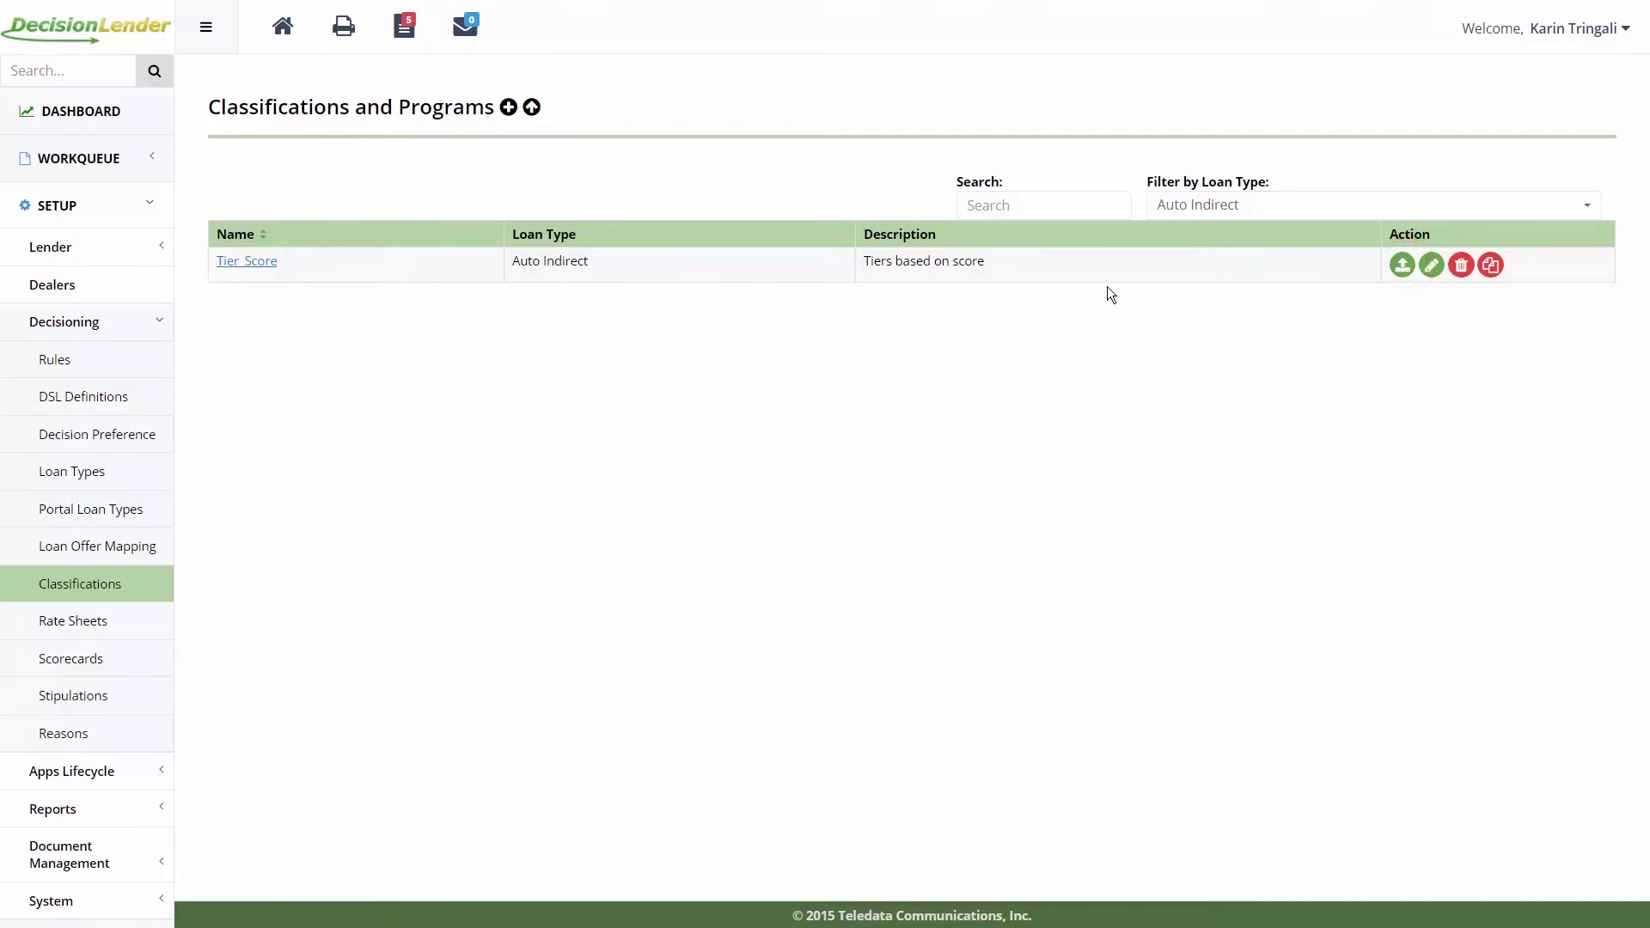
# Upload the file Classification Test Spreadsheet.xlsx to the Tier_Score classification
pyautogui.click(1399, 265)
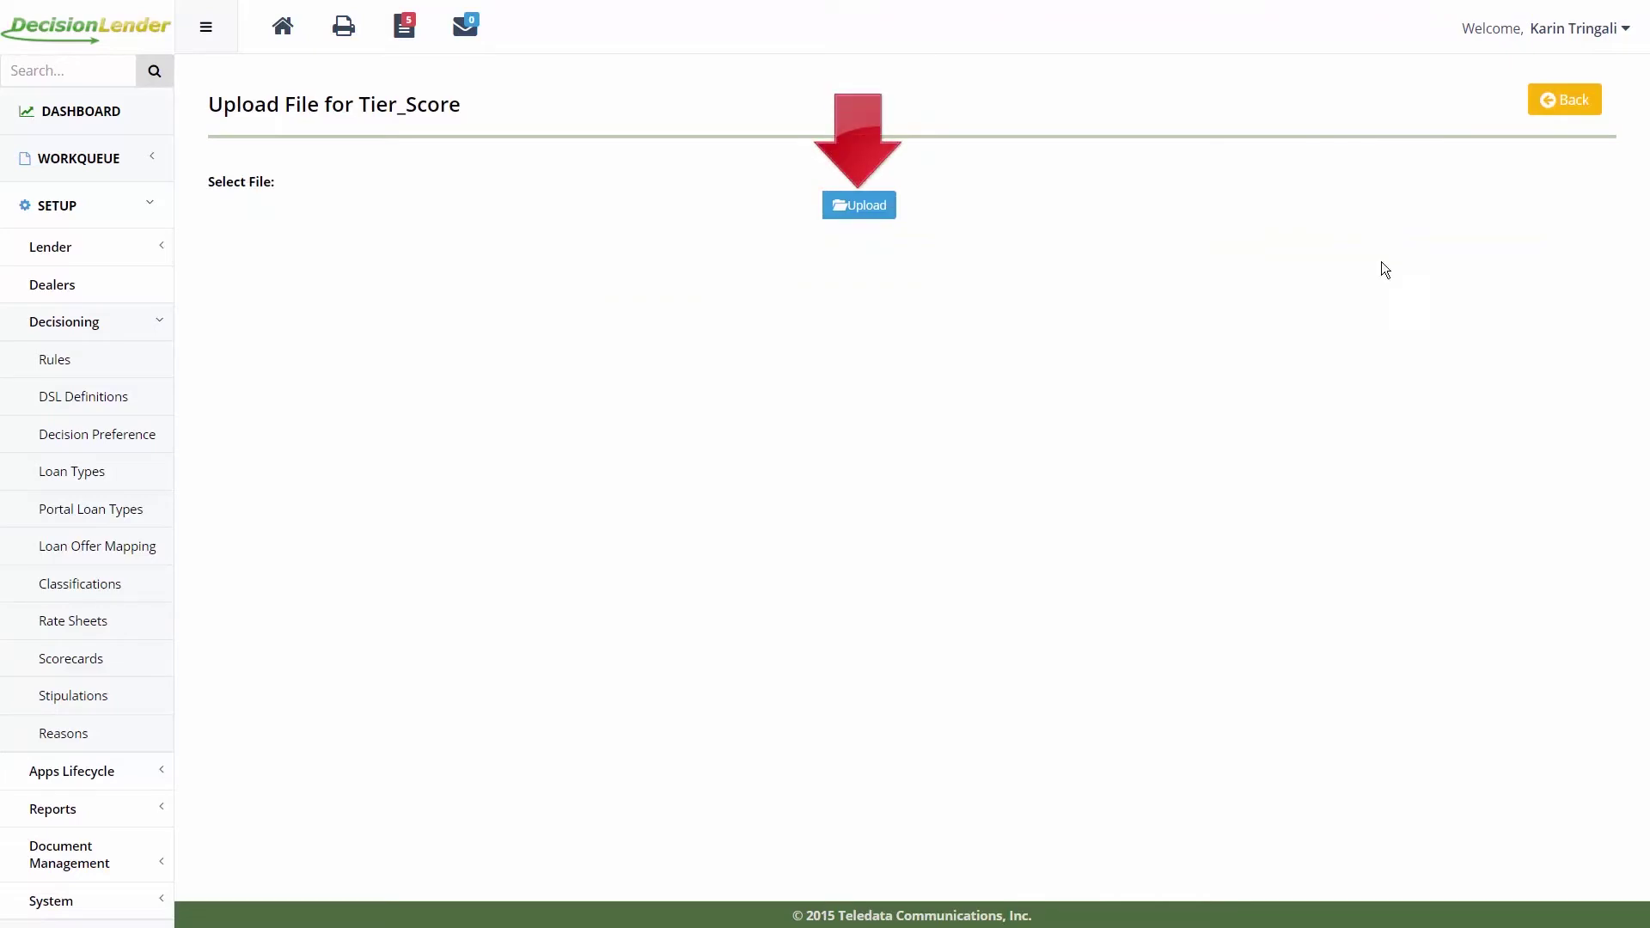
pyautogui.click(881, 217)
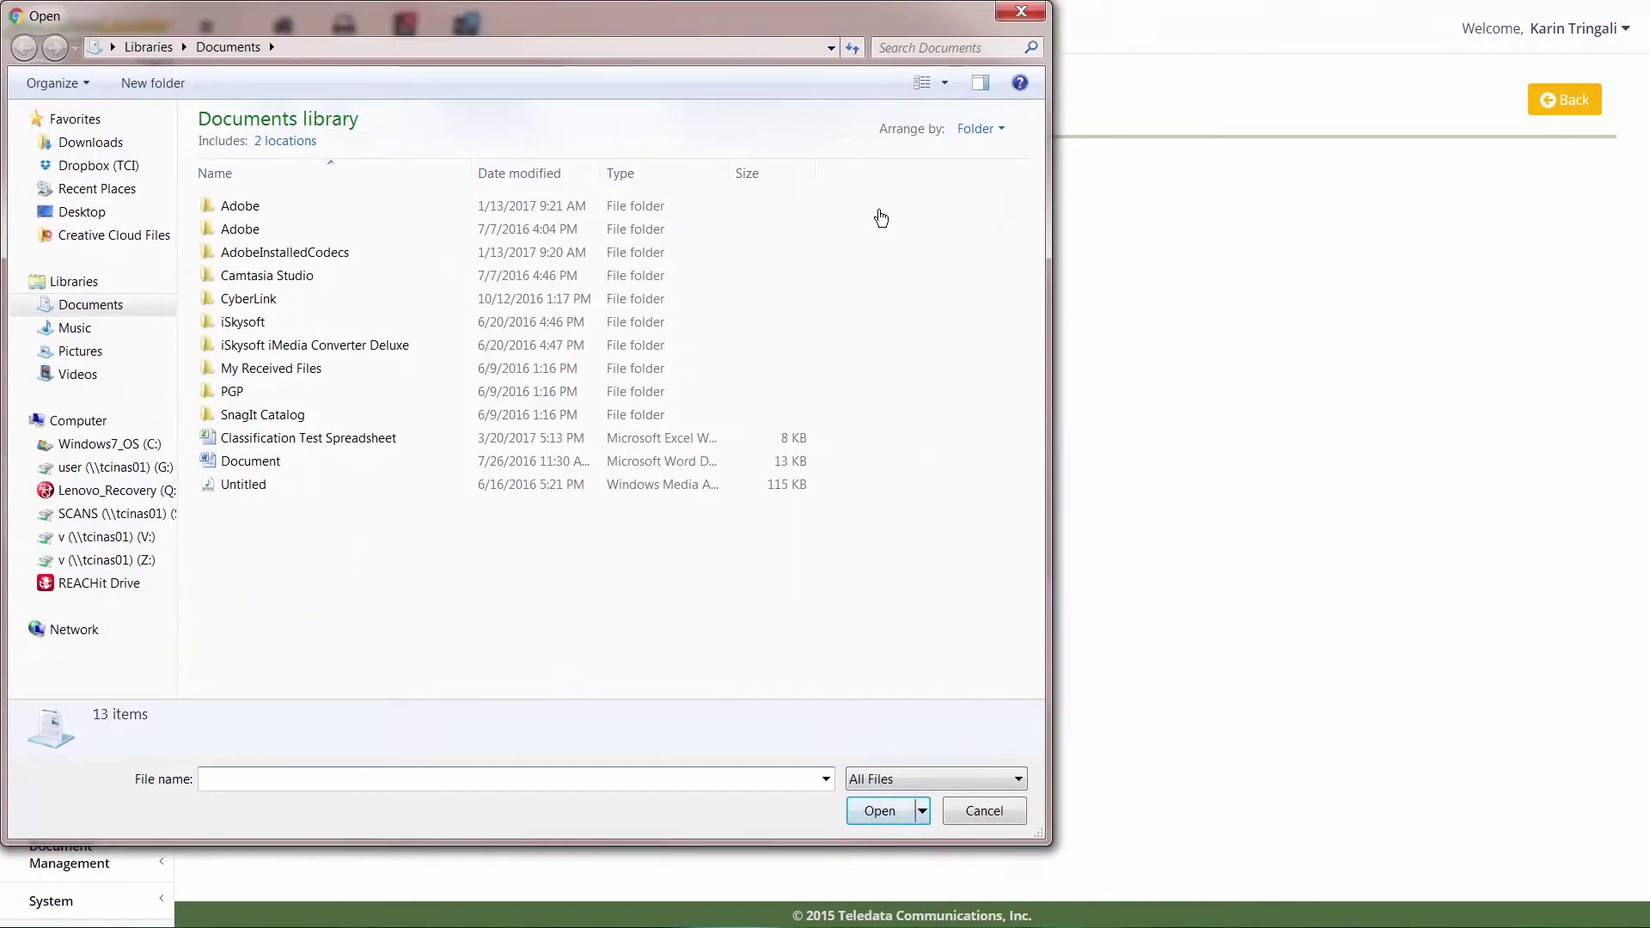
pyautogui.click(306, 440)
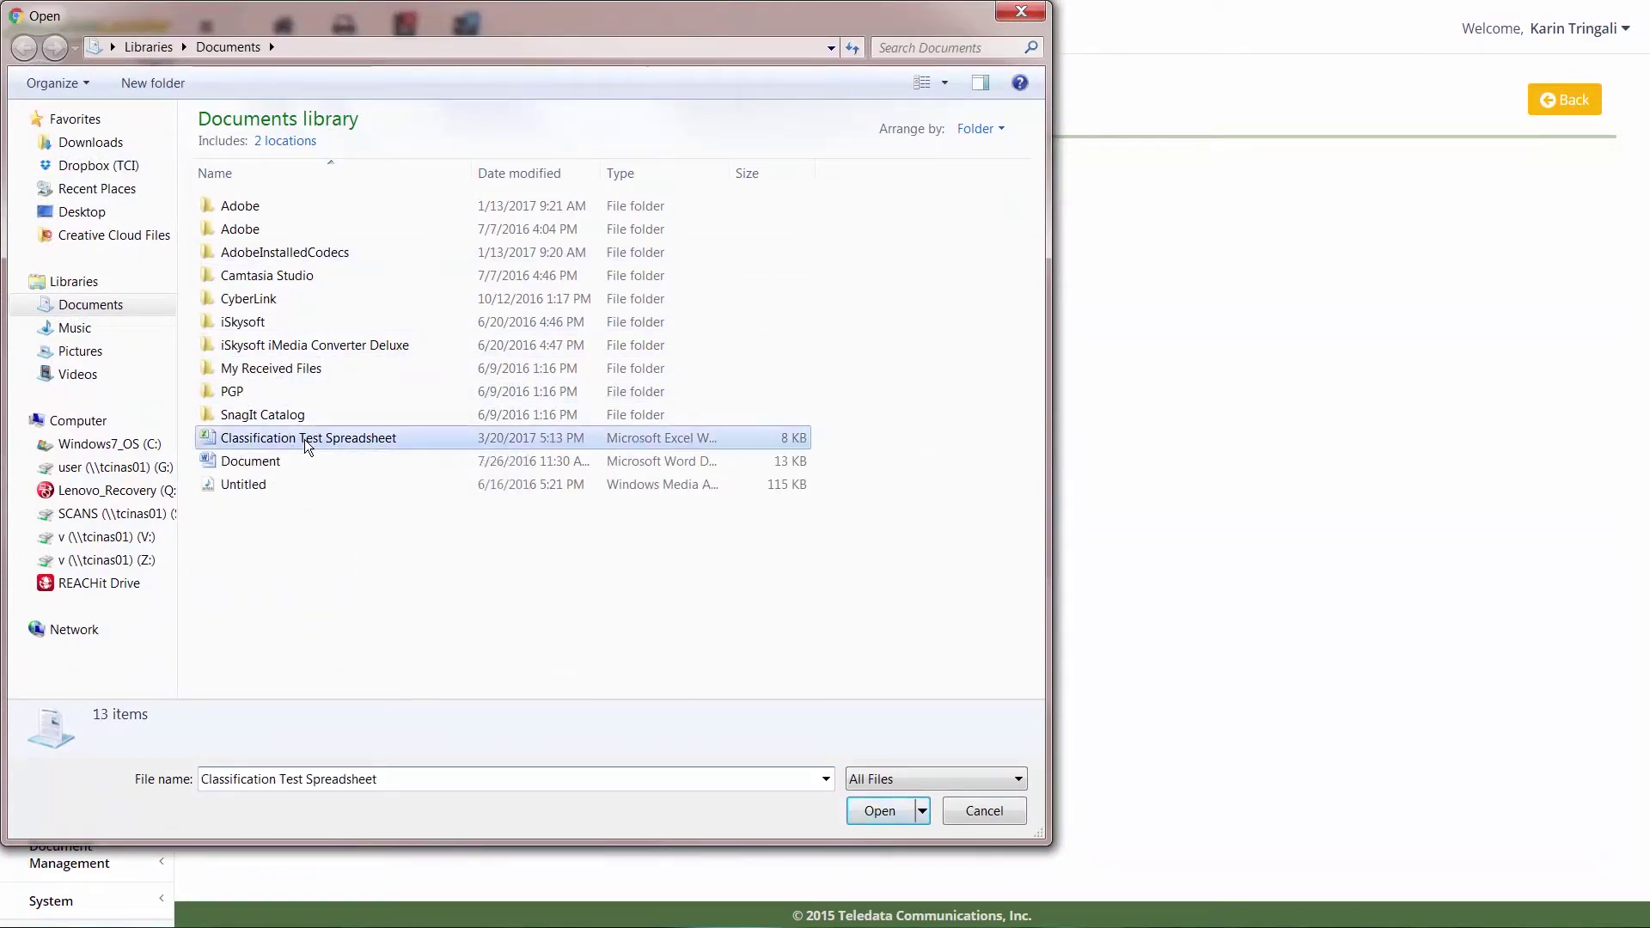
pyautogui.click(876, 811)
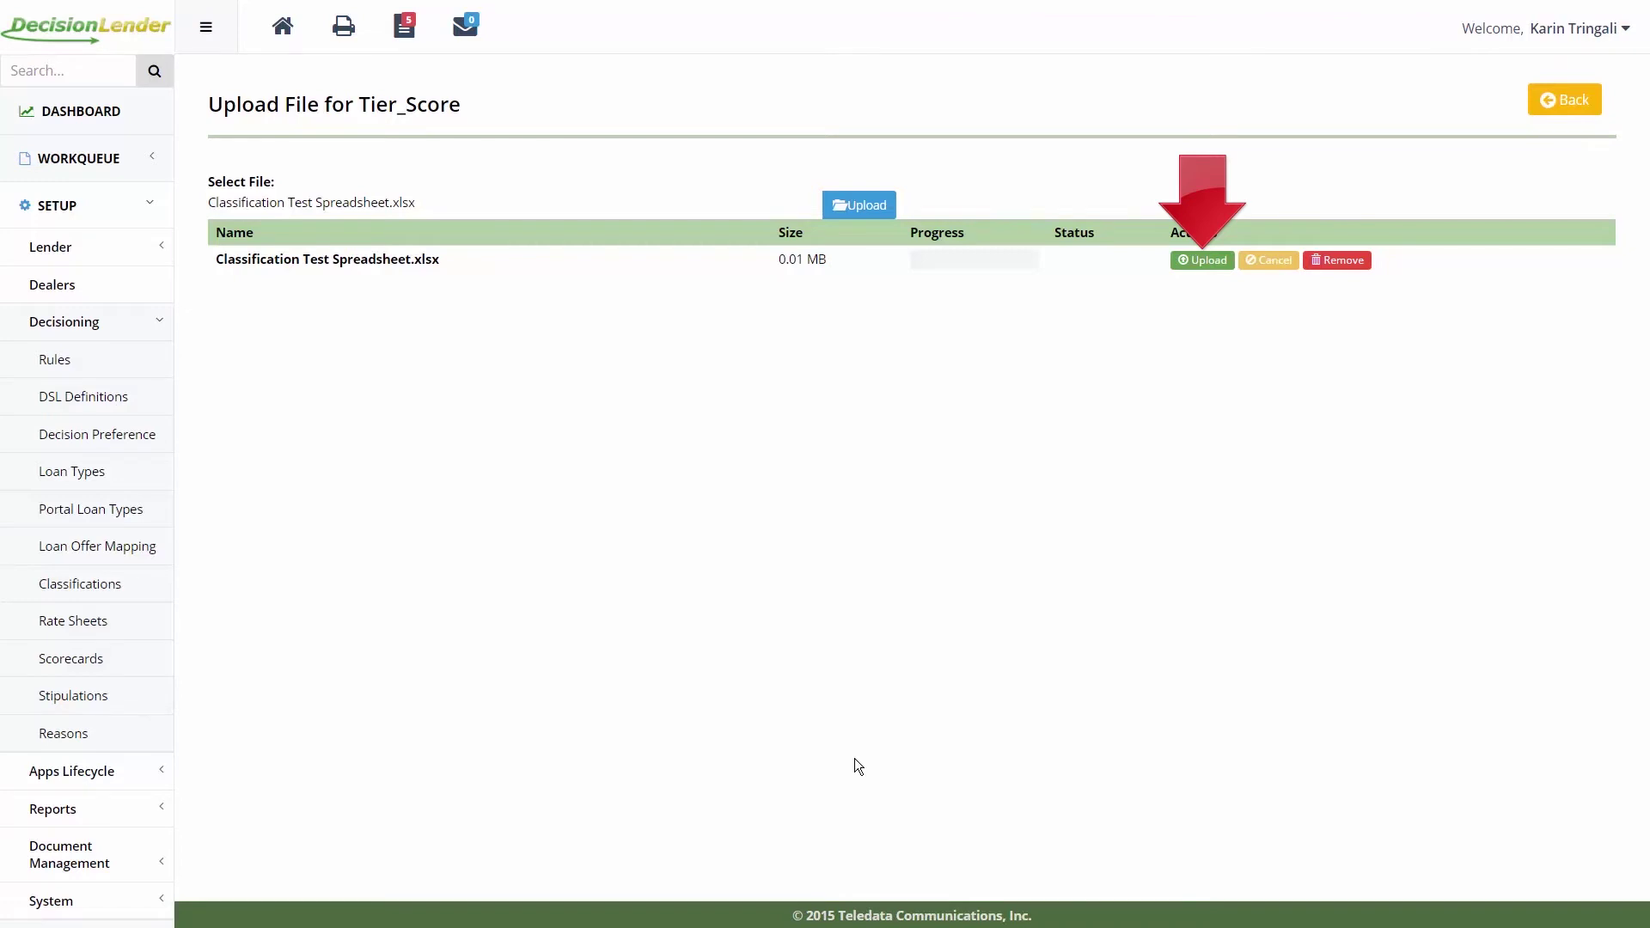
pyautogui.click(1191, 260)
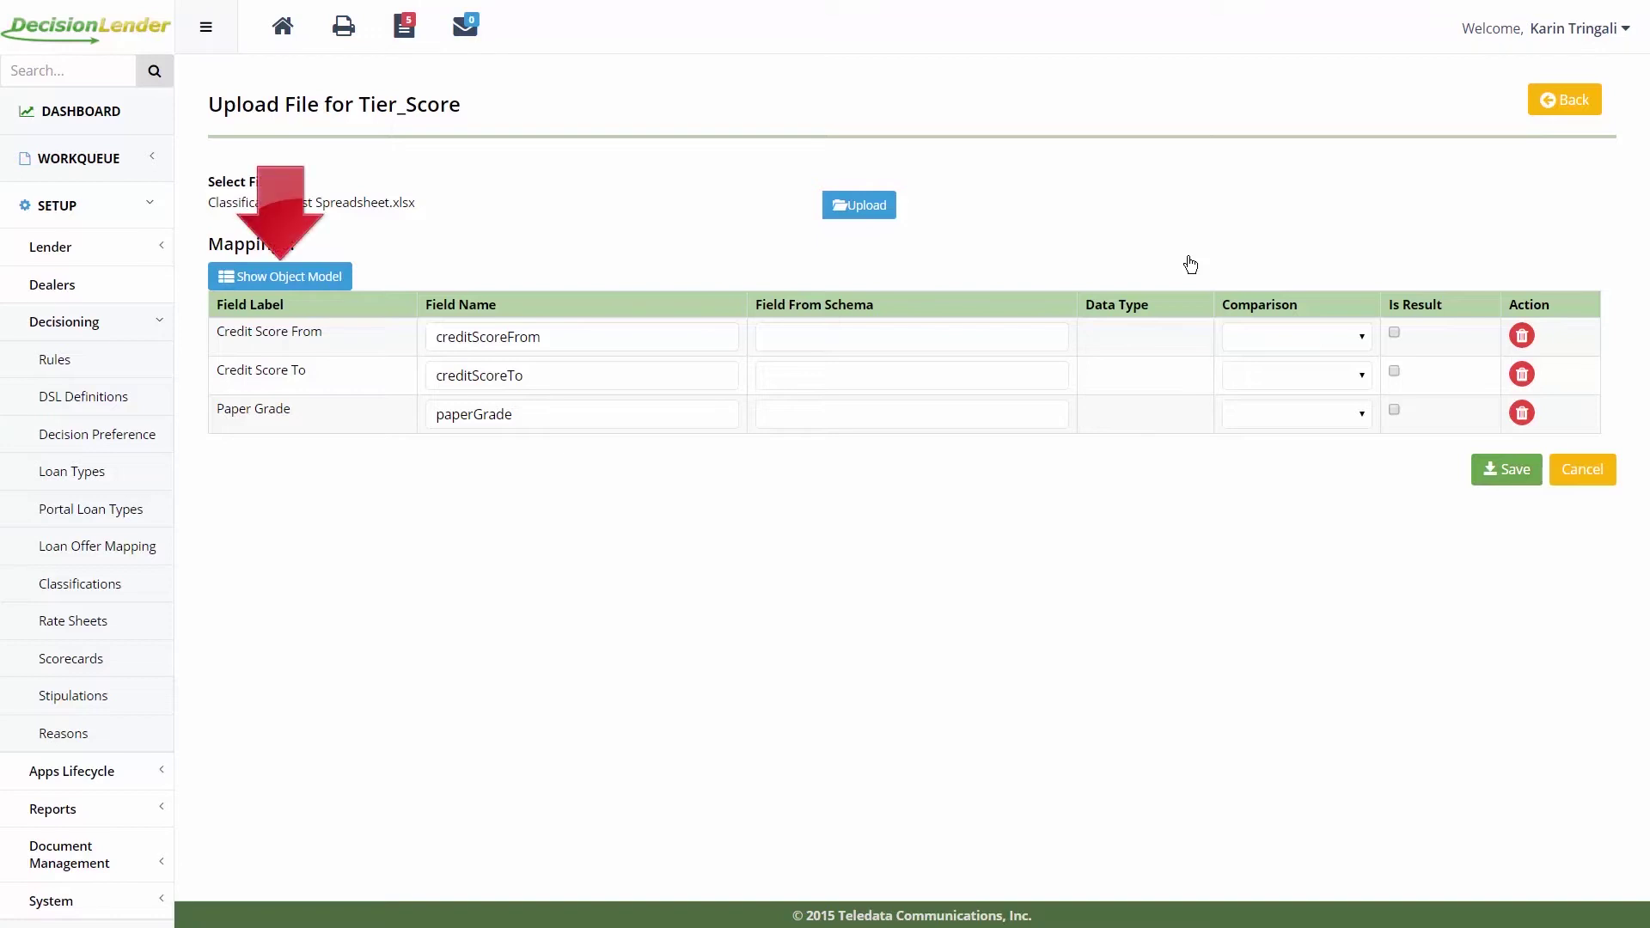
# Map both Credit Score From and Credit Score To to rateScore under decision.combinedDecisionCalcRec in the Application object model
pyautogui.click(324, 276)
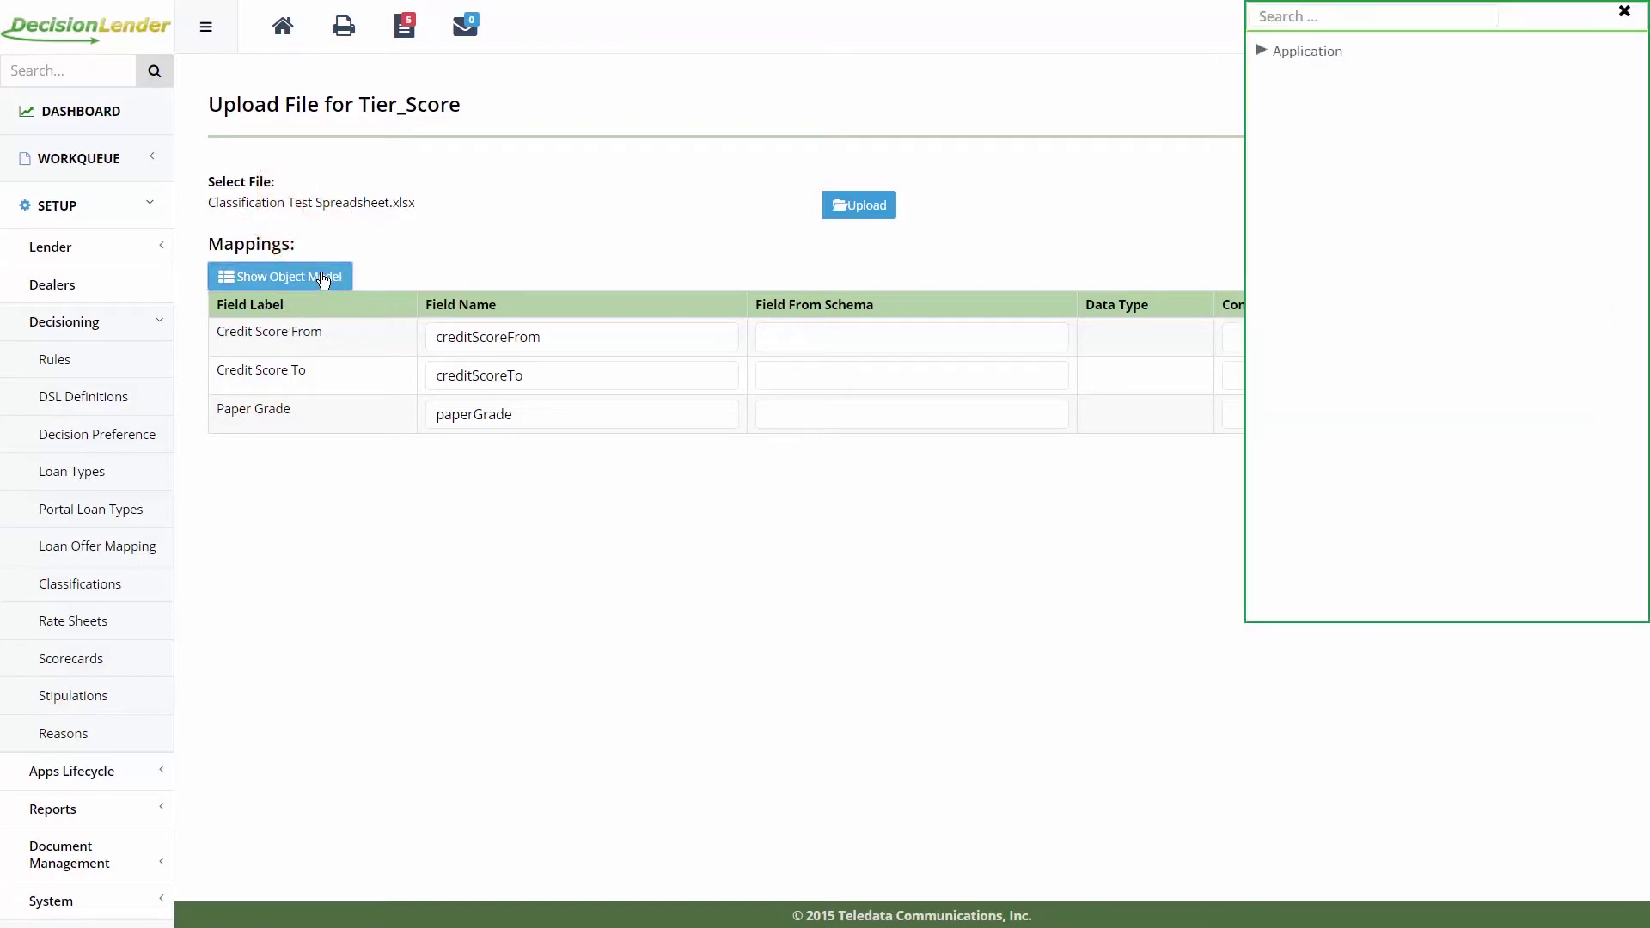
pyautogui.click(1261, 51)
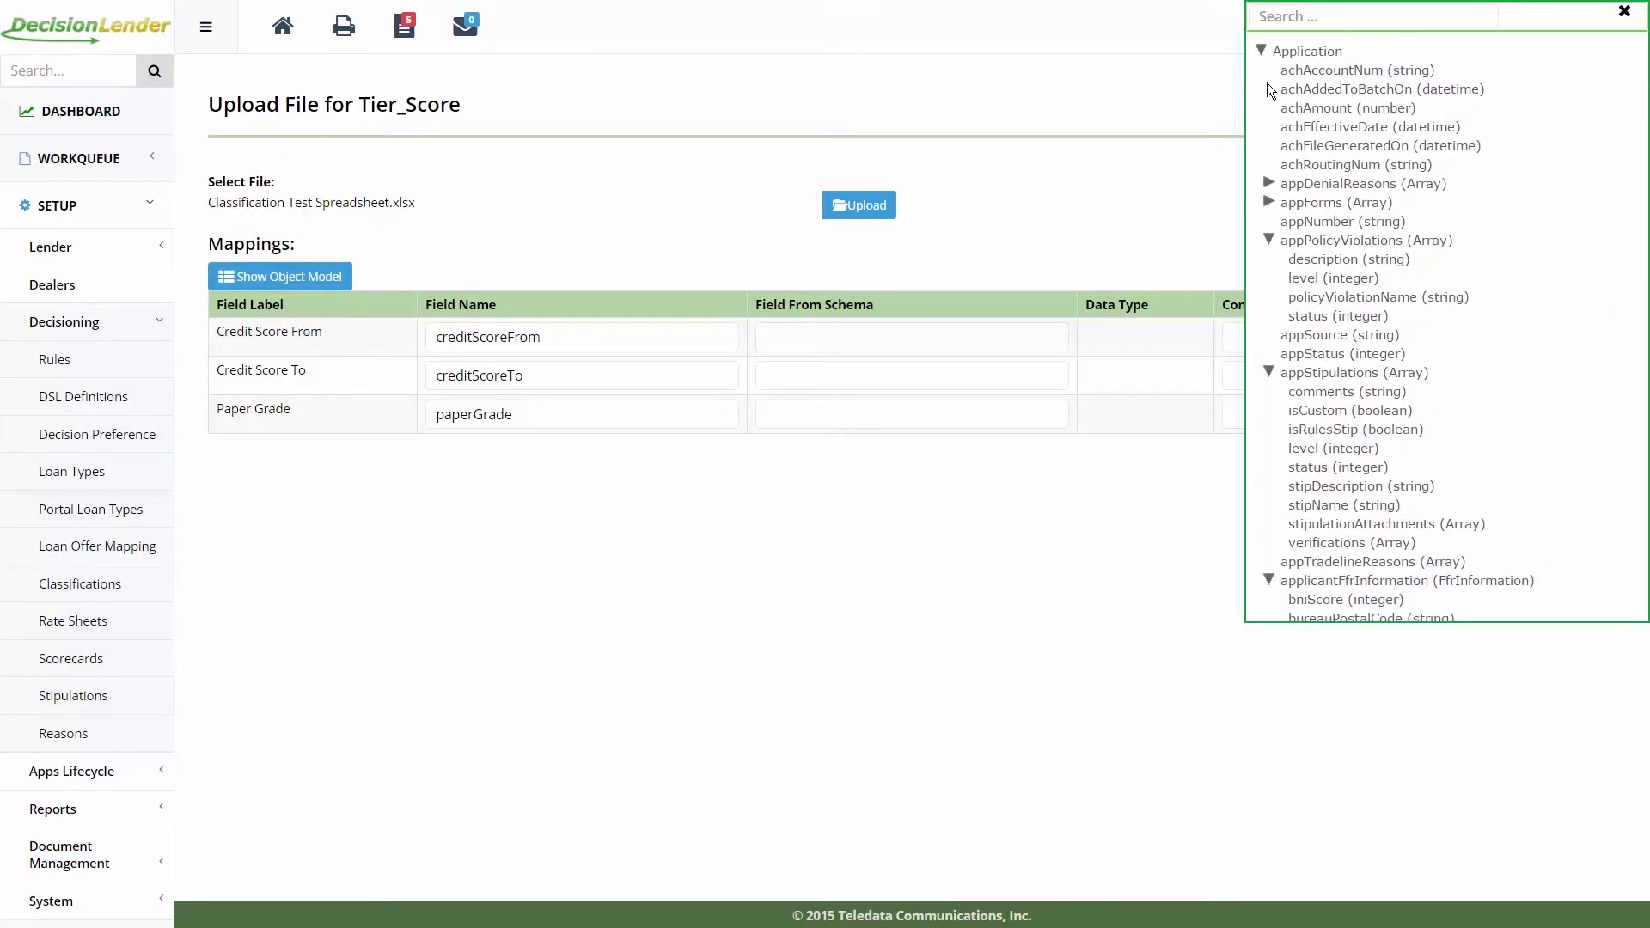
pyautogui.scroll(-15, 1267, 83)
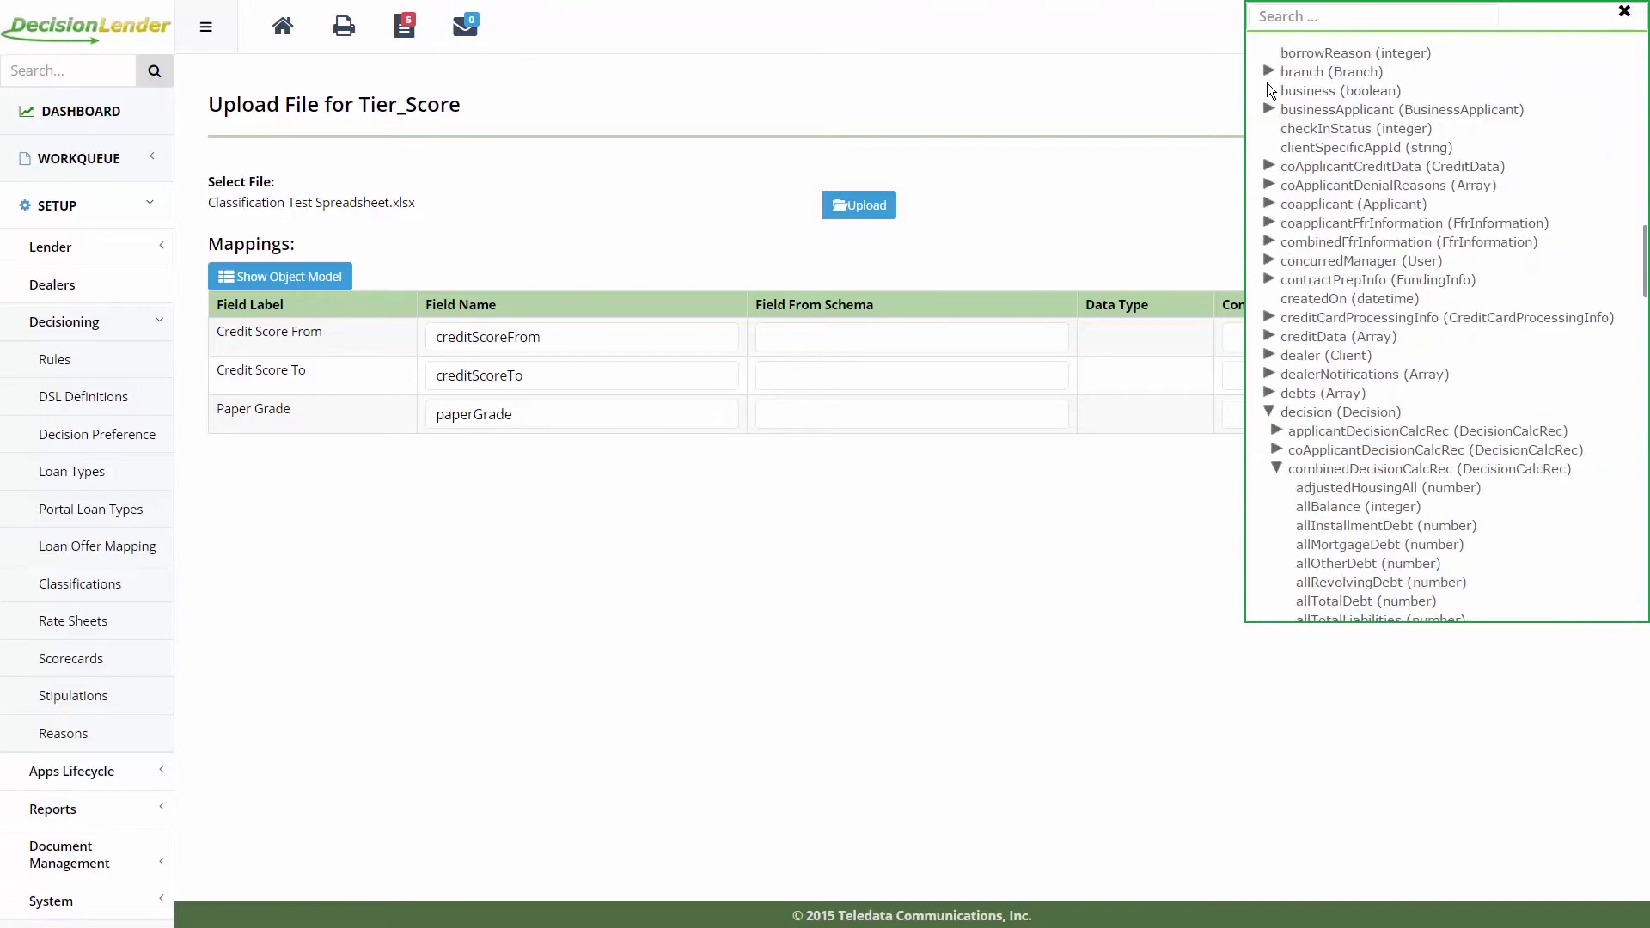
pyautogui.scroll(-8, 1270, 88)
pyautogui.scroll(-4, 1267, 83)
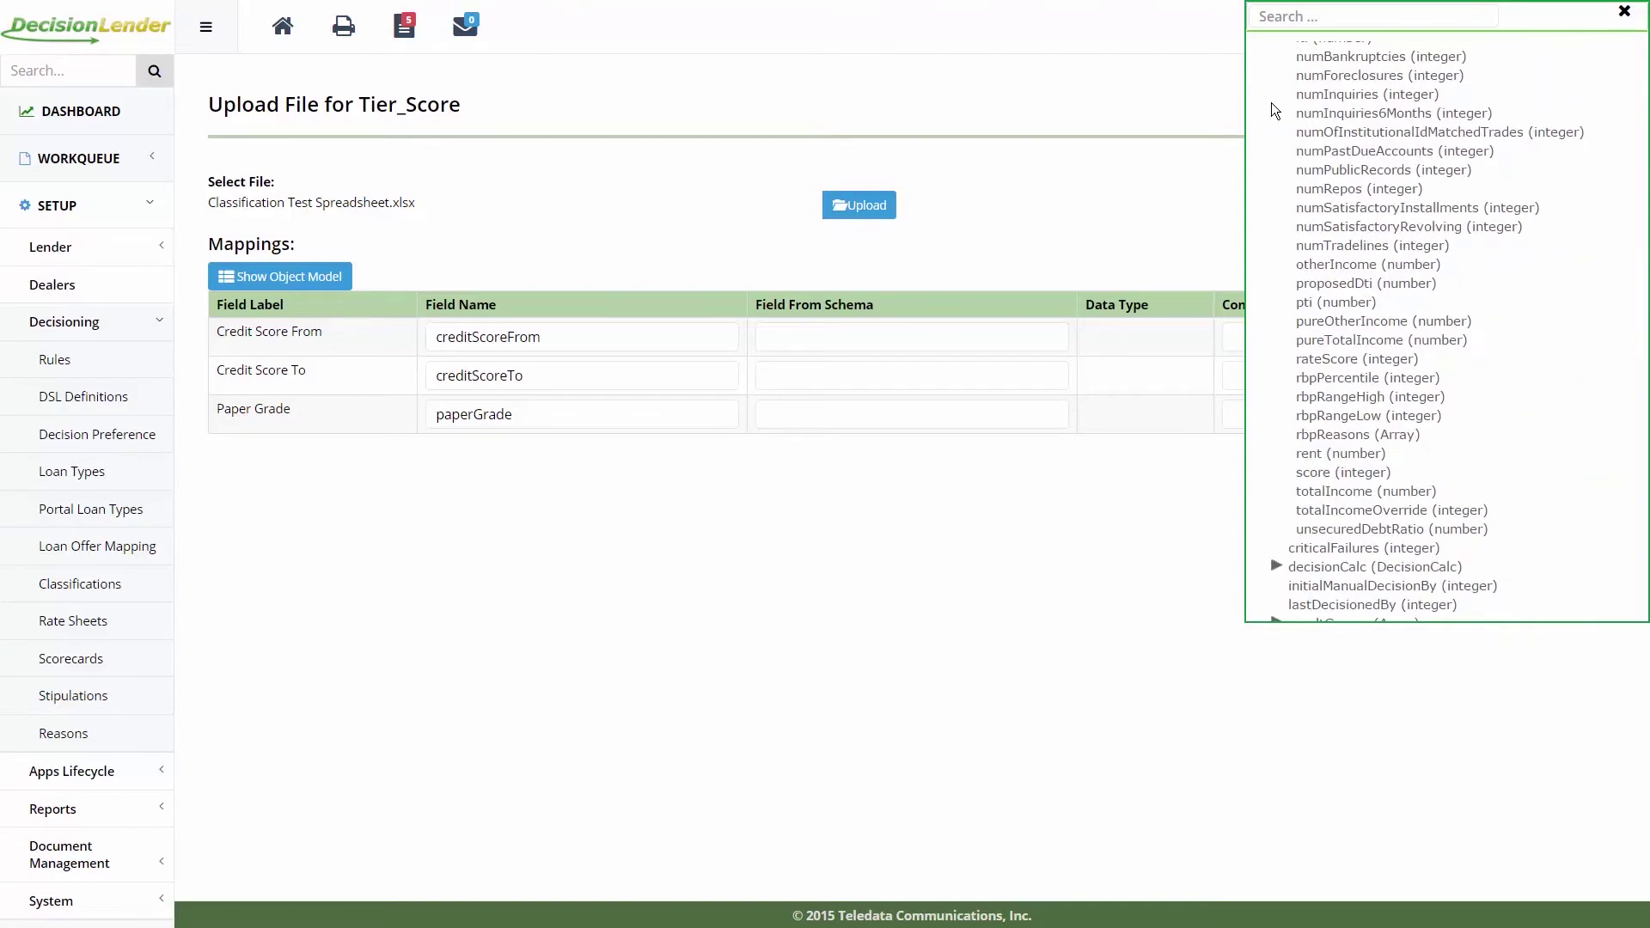
pyautogui.click(1351, 359)
pyautogui.moveTo(1351, 359); pyautogui.dragTo(840, 350)
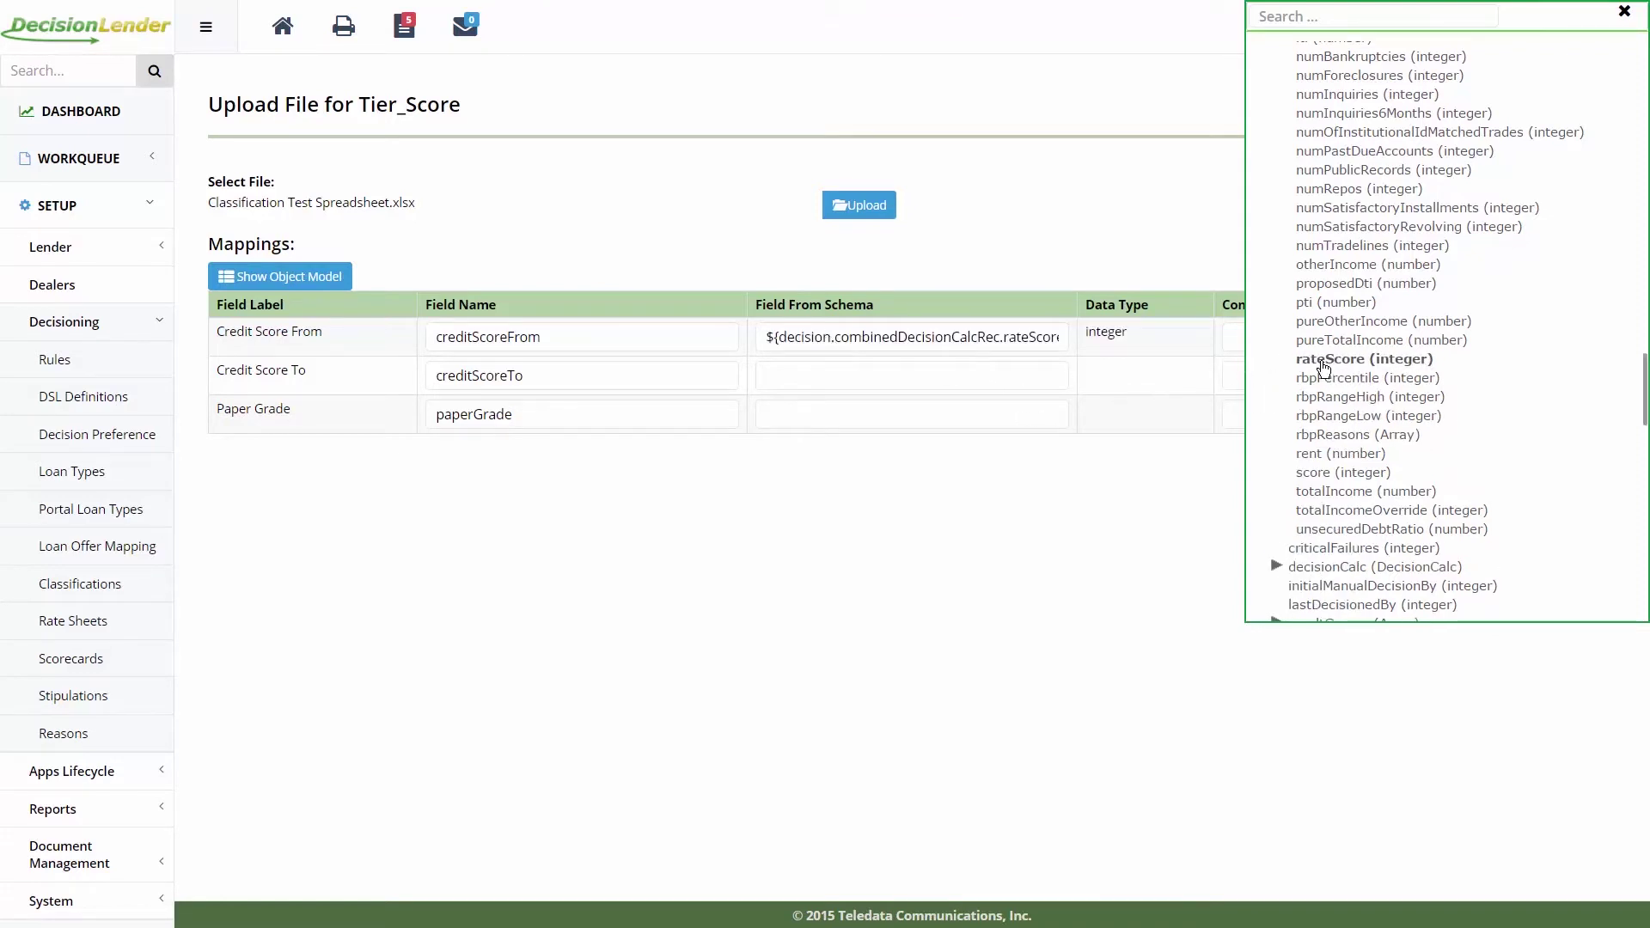
pyautogui.moveTo(1328, 361); pyautogui.dragTo(932, 378)
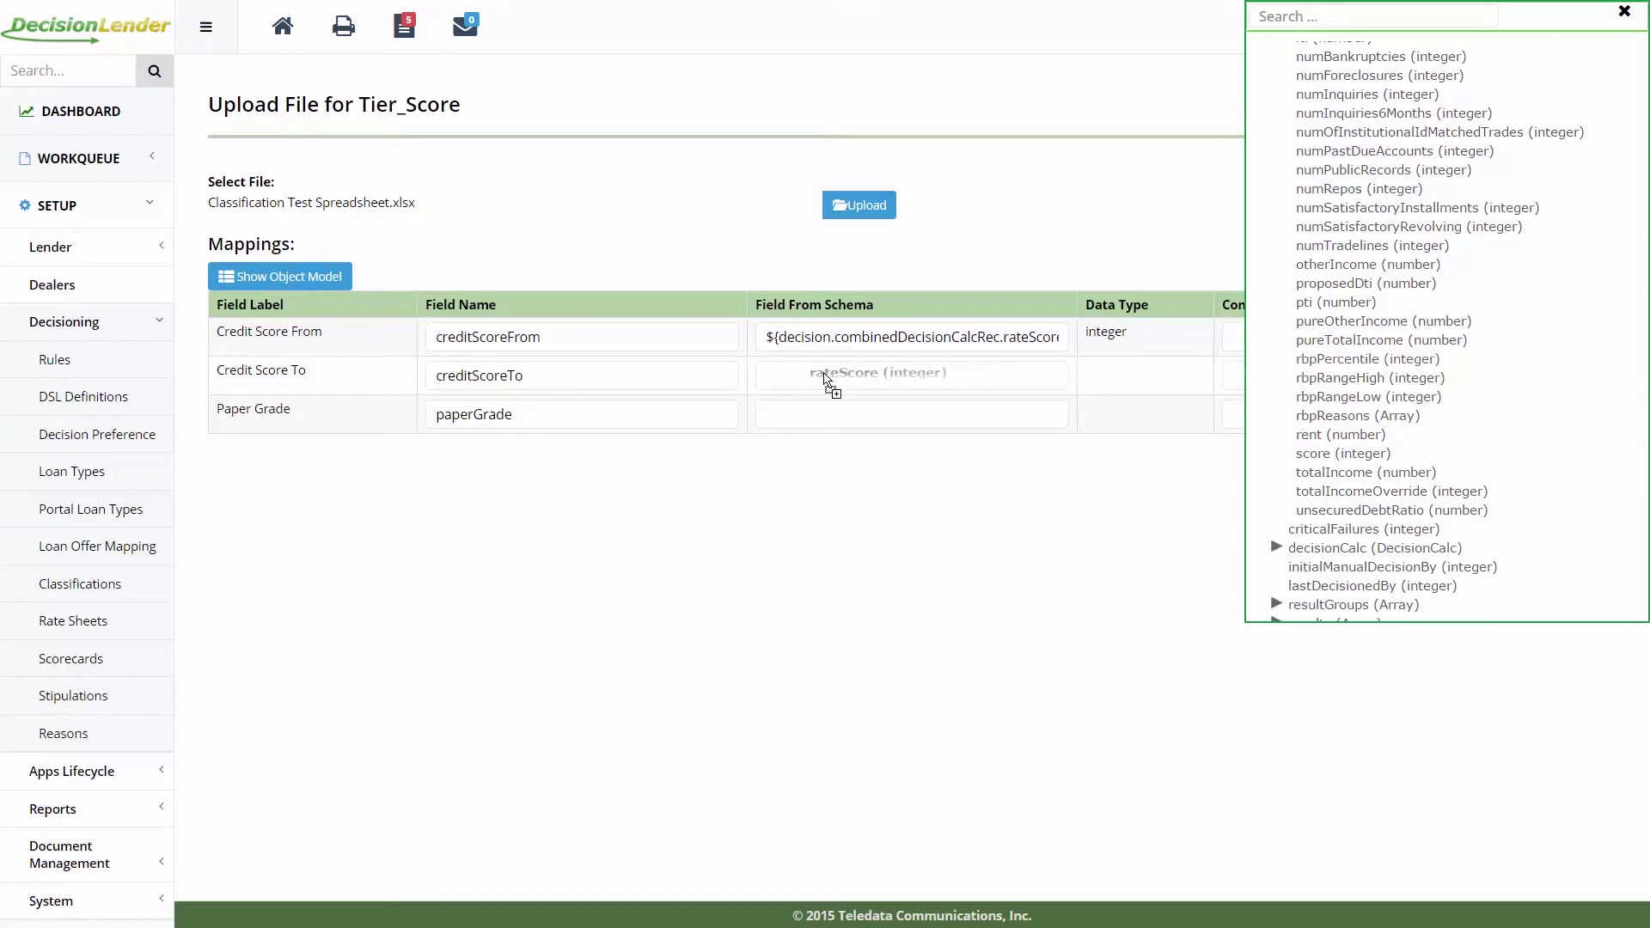
# Find paperGrade in the object model by searching for "paper", map it to the Paper Grade field, and close the object model
pyautogui.scroll(15, 1277, 256)
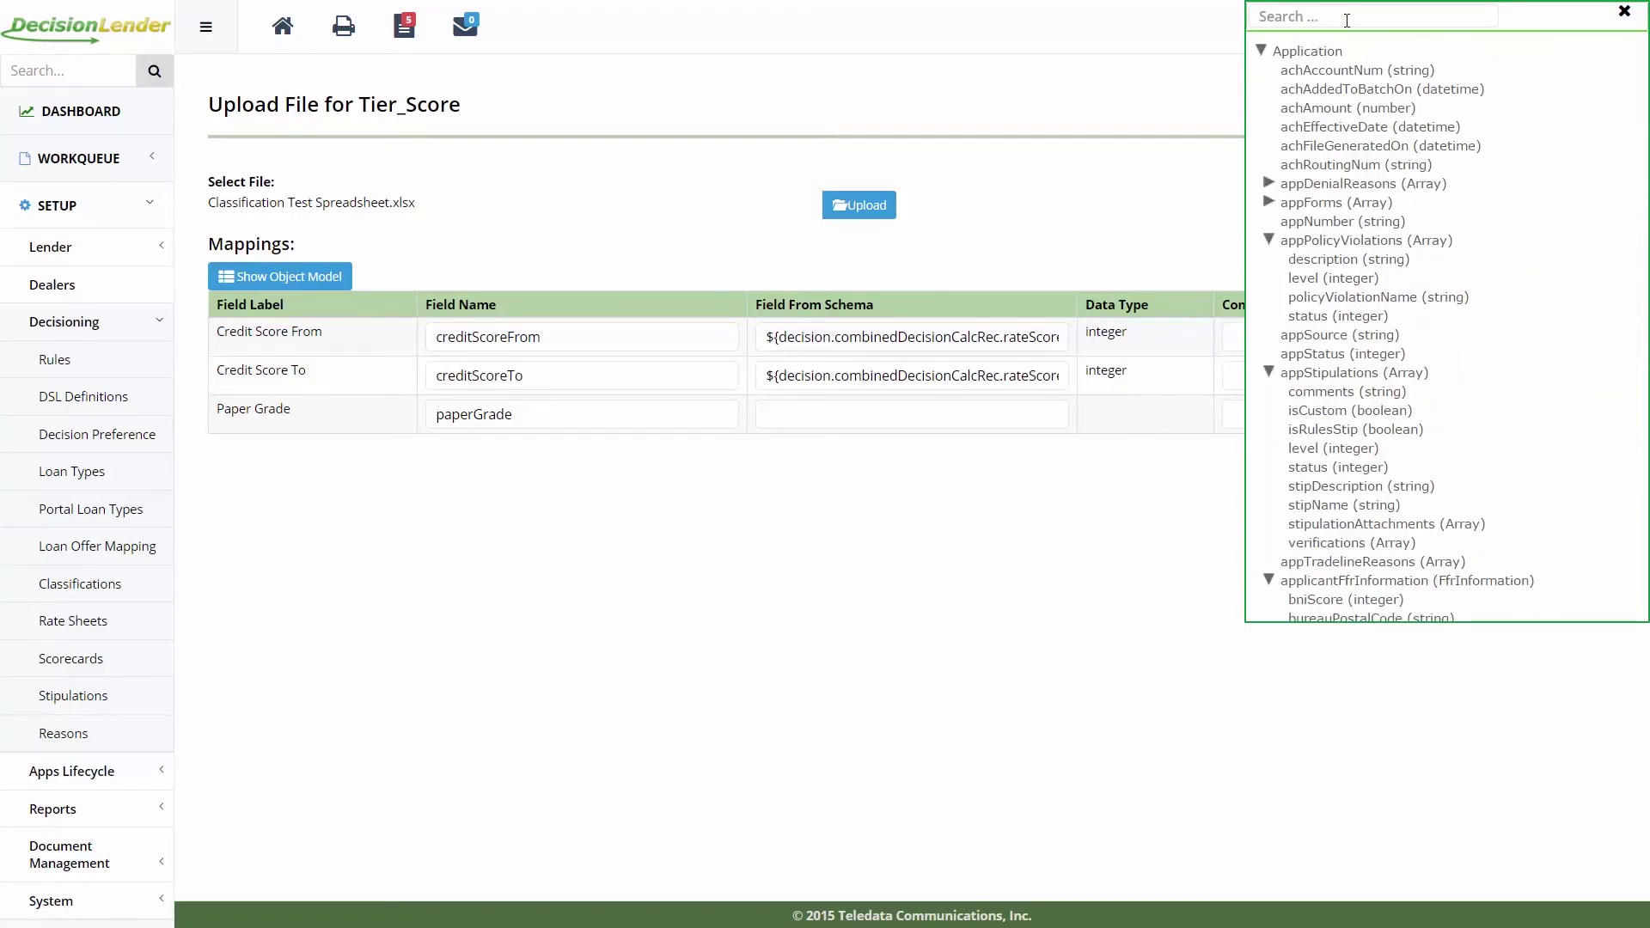
pyautogui.write('paper')
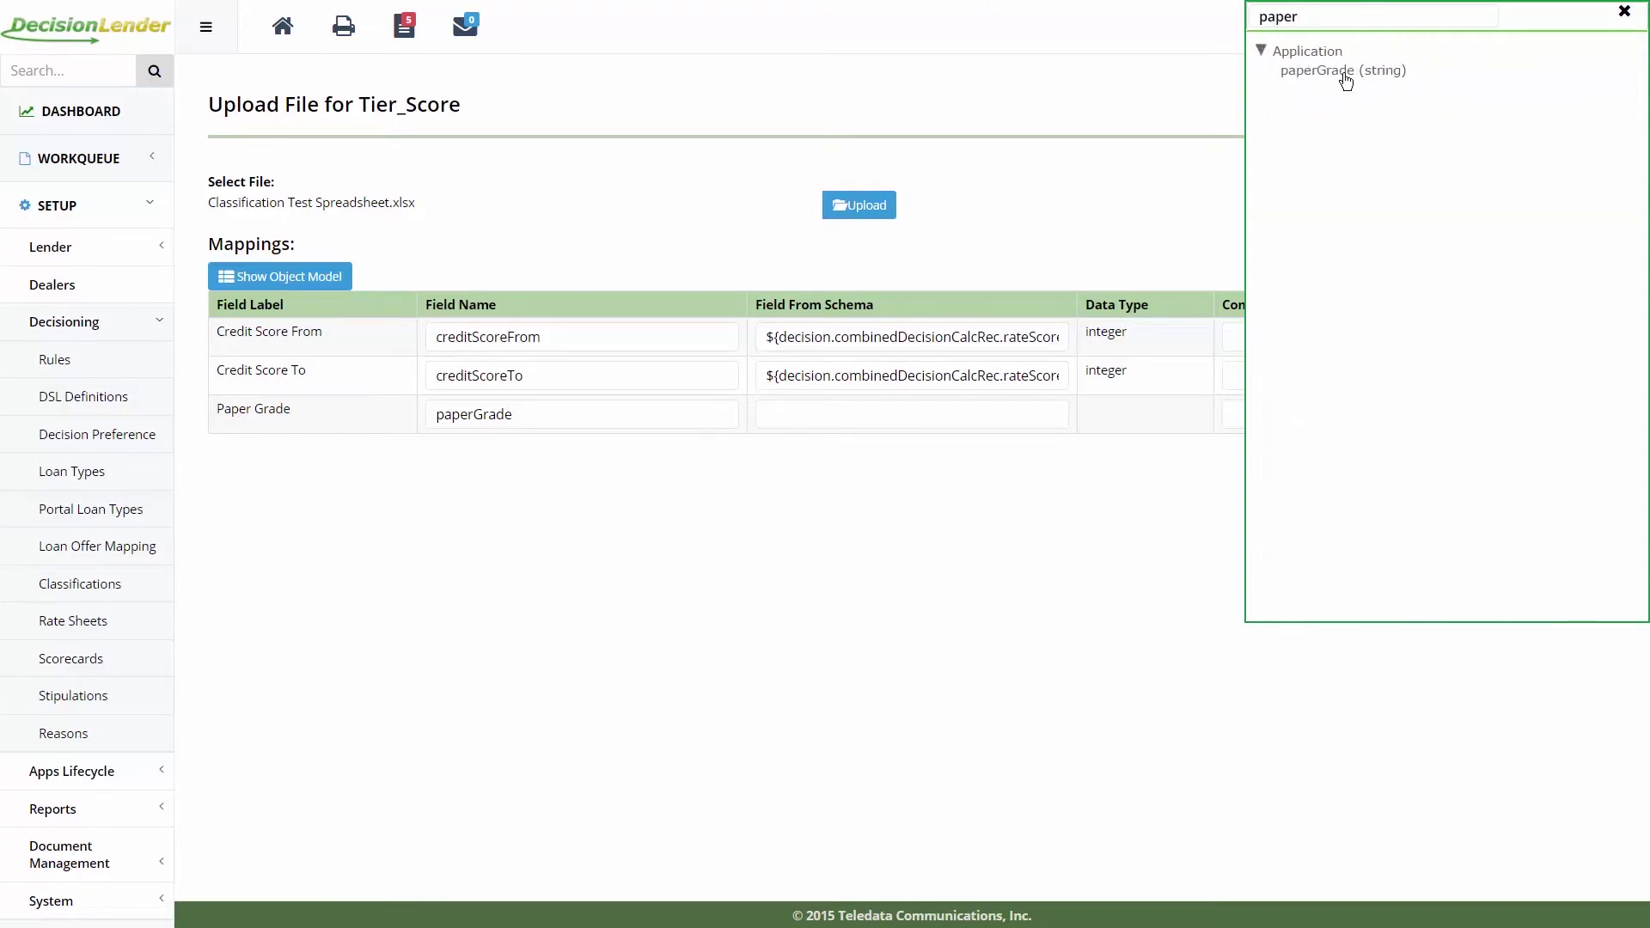
pyautogui.moveTo(1346, 80); pyautogui.dragTo(937, 424)
pyautogui.click(1623, 11)
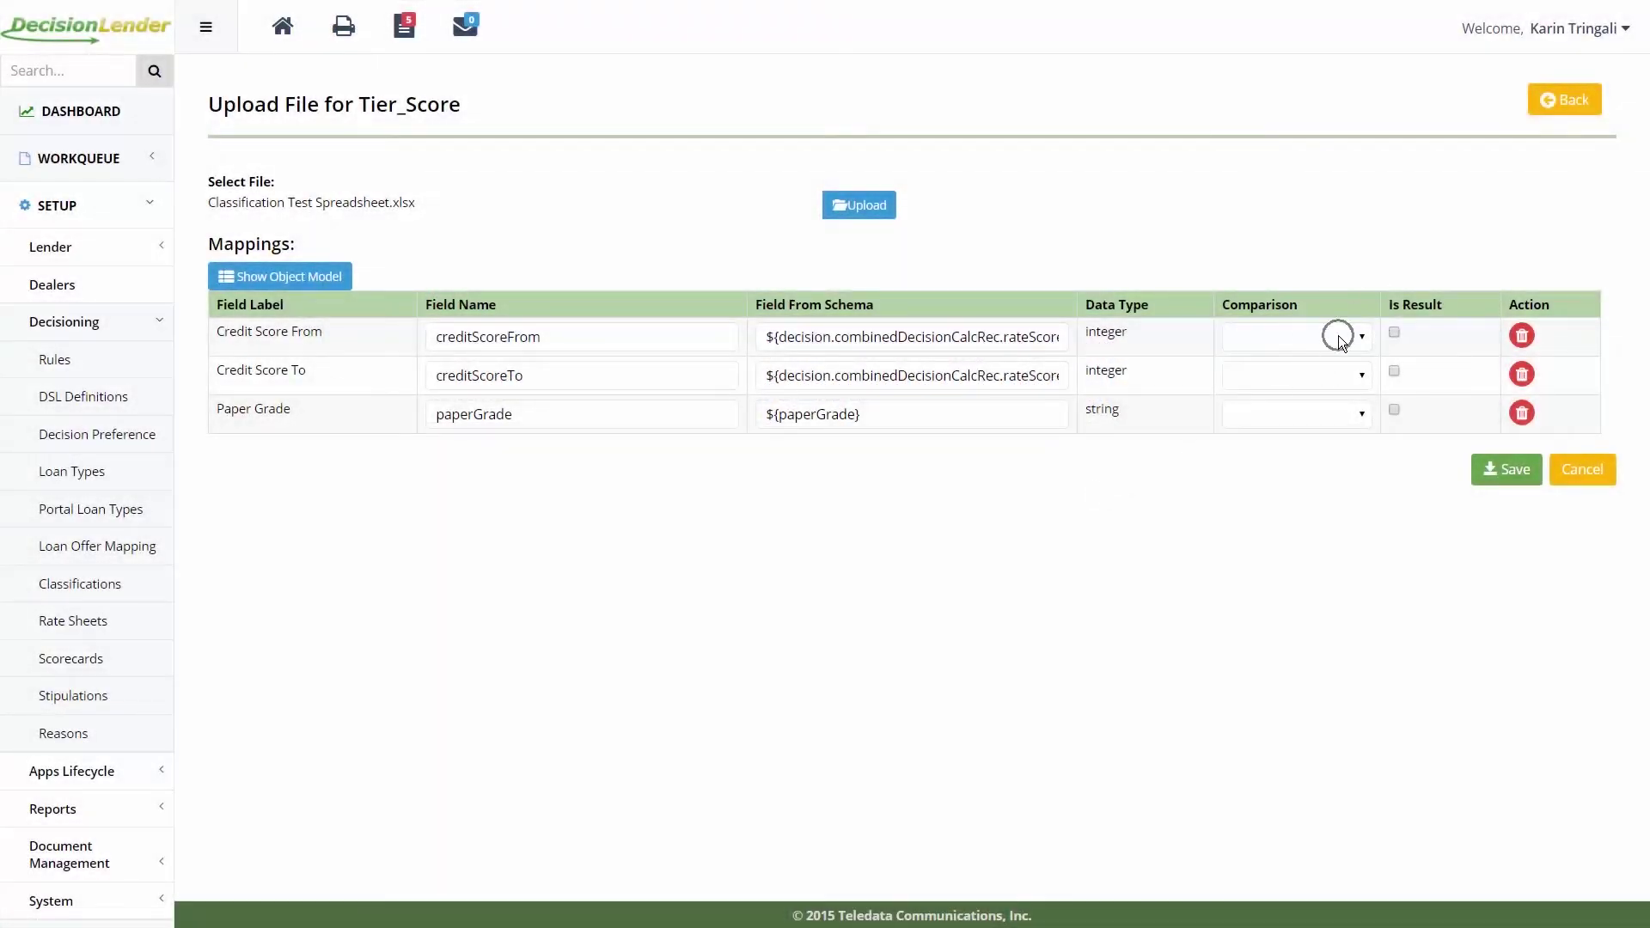
# Set the comparison to lower for Credit Score From and to upper for Credit Score To
pyautogui.click(1338, 337)
pyautogui.click(1323, 376)
pyautogui.click(1324, 377)
pyautogui.click(1312, 436)
# Set the Paper Grade comparison to equal, mark that field as the result, and save the mappings
pyautogui.click(1322, 414)
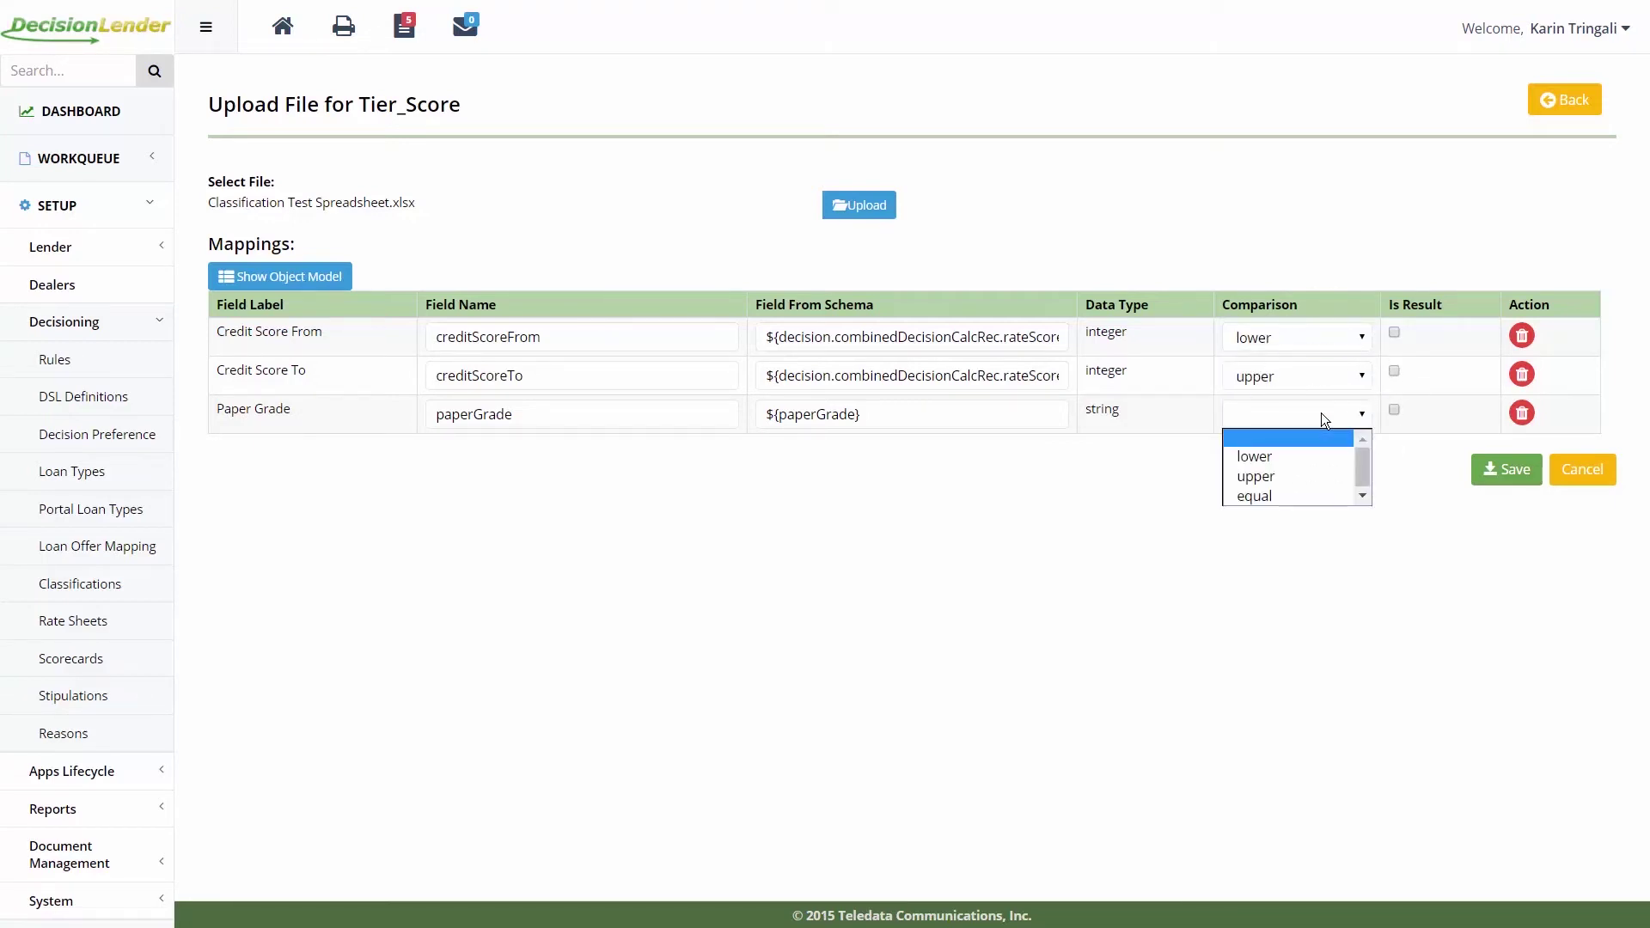
pyautogui.click(1312, 495)
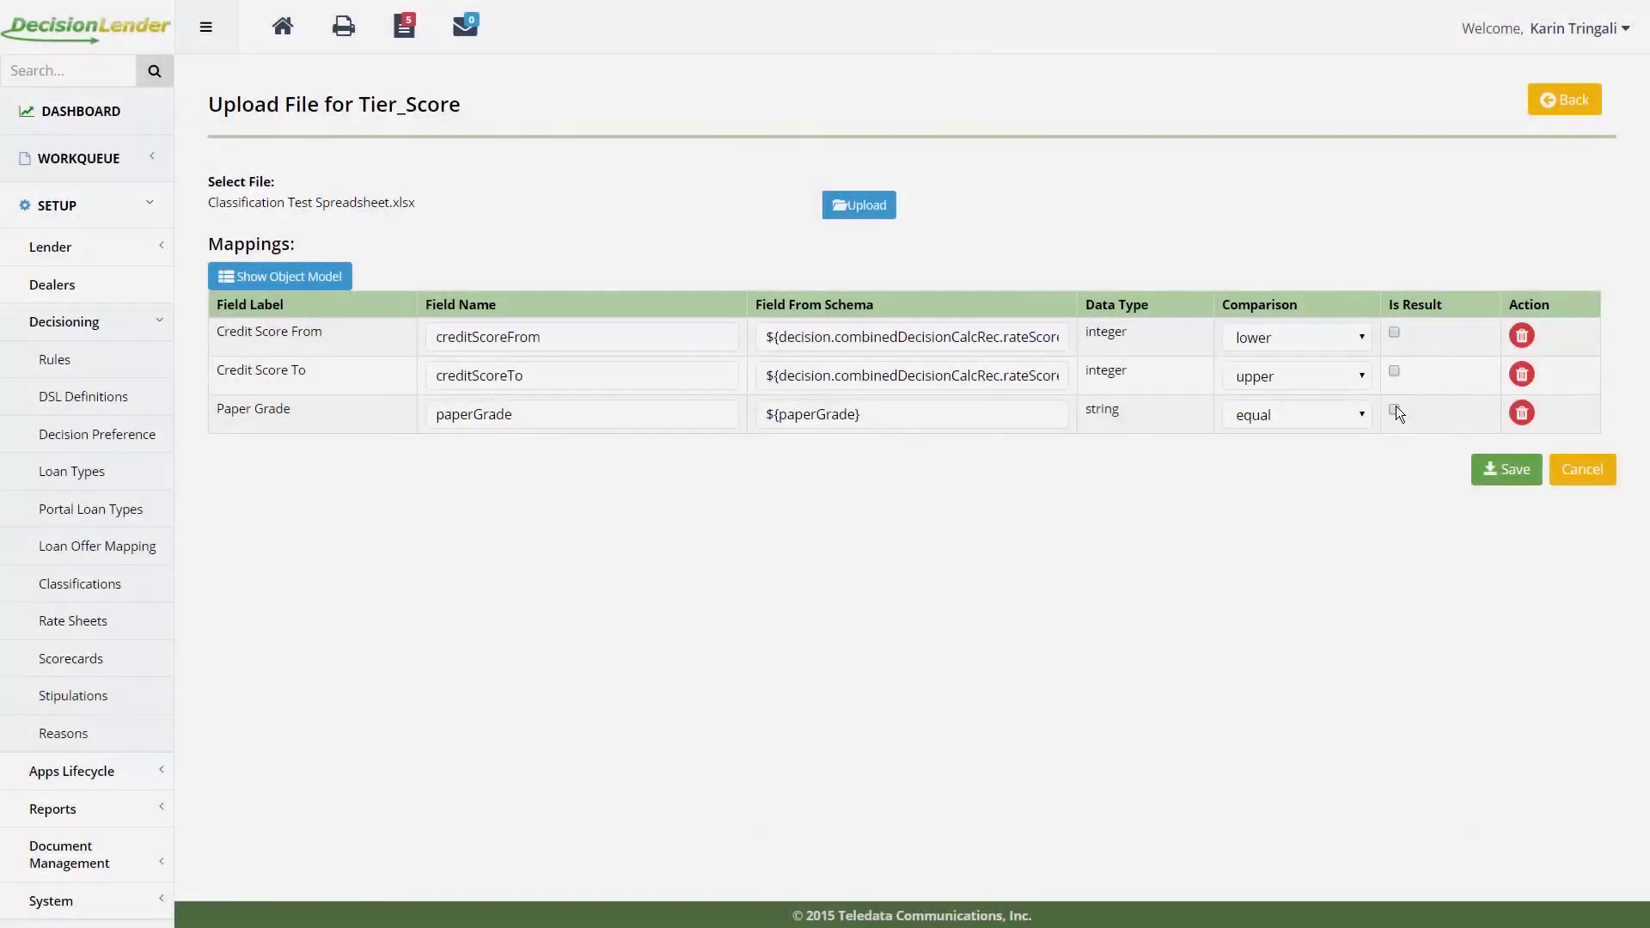
pyautogui.click(1394, 410)
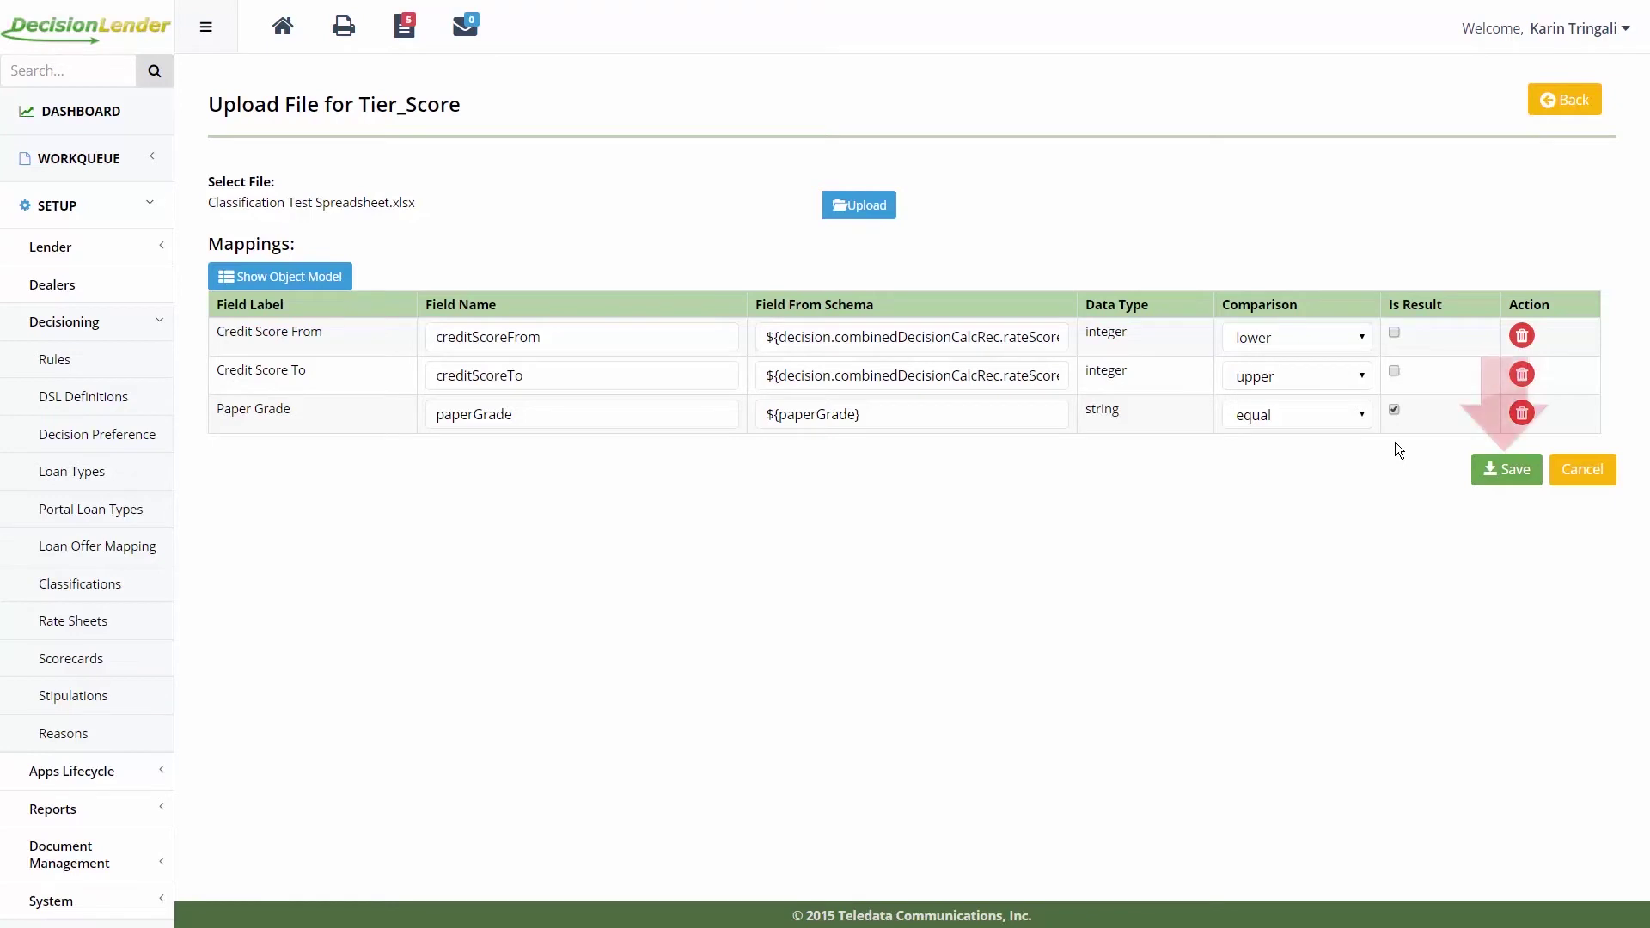
pyautogui.click(1530, 475)
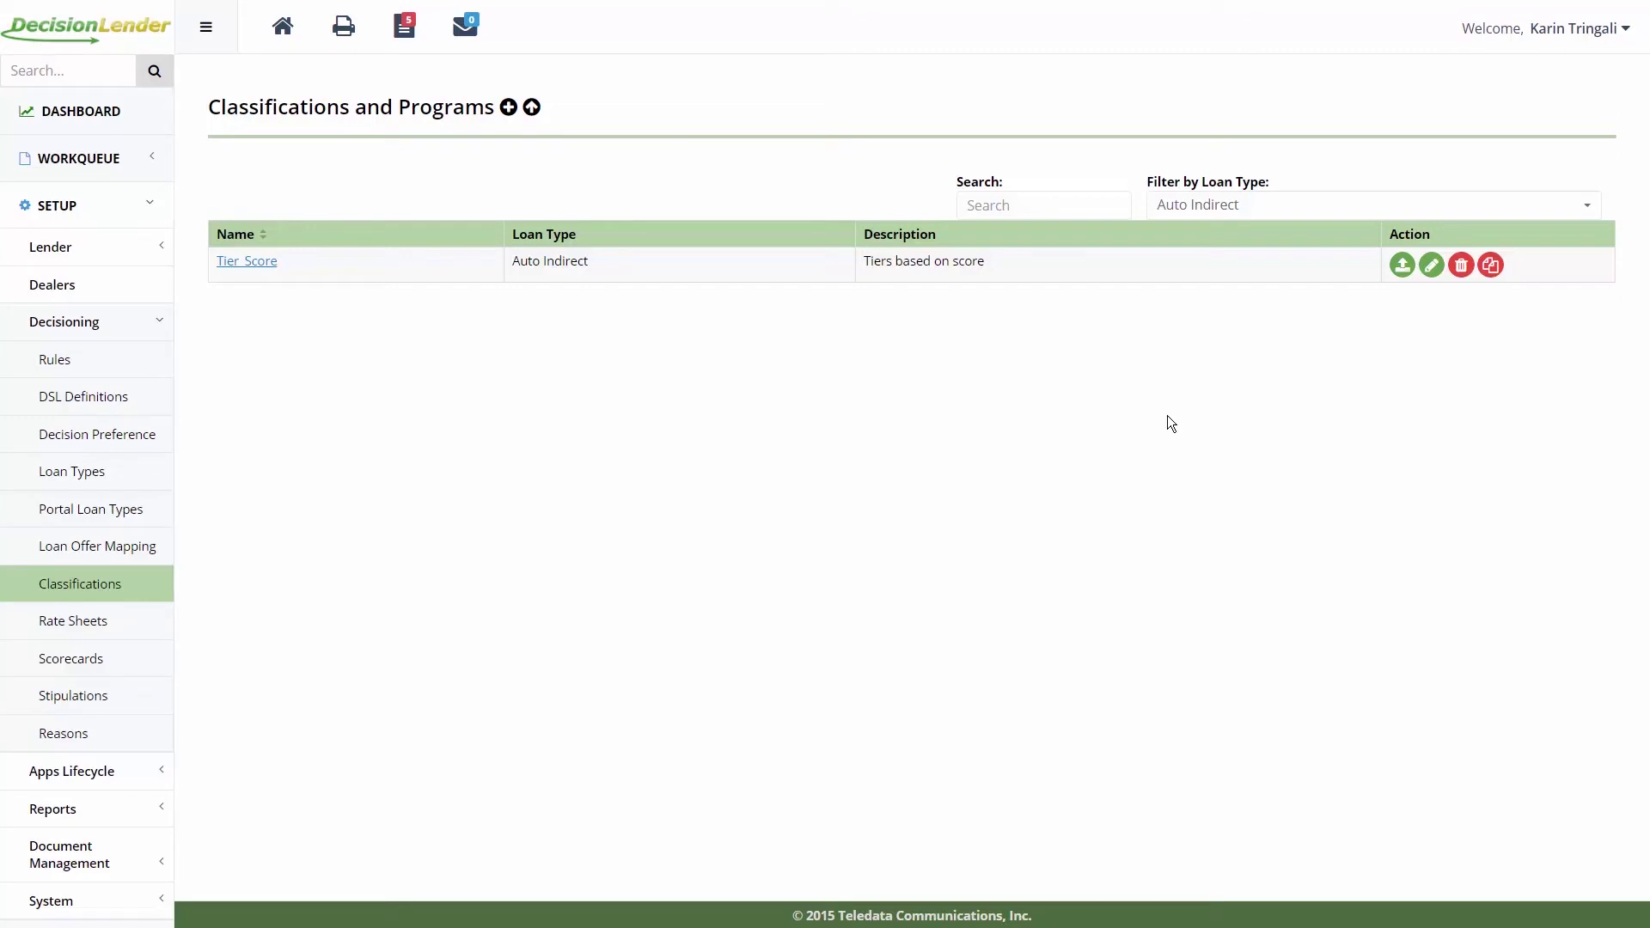
# Download the Tier_Score classification's data as a spreadsheet and open the downloaded file in Excel
pyautogui.click(262, 265)
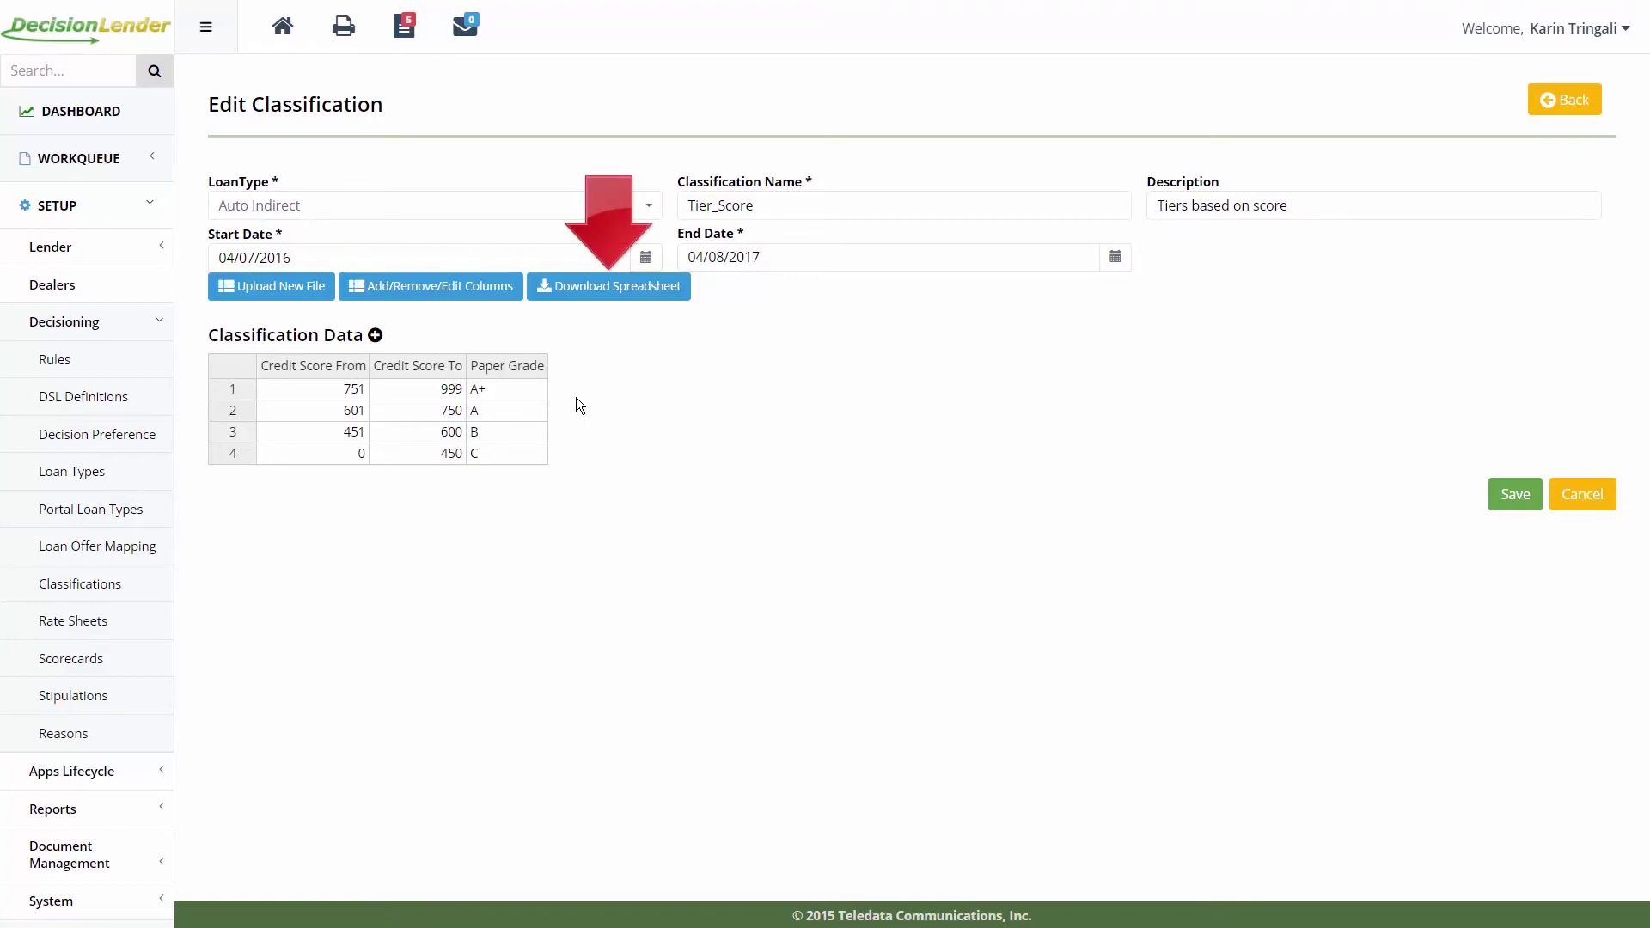
pyautogui.click(589, 293)
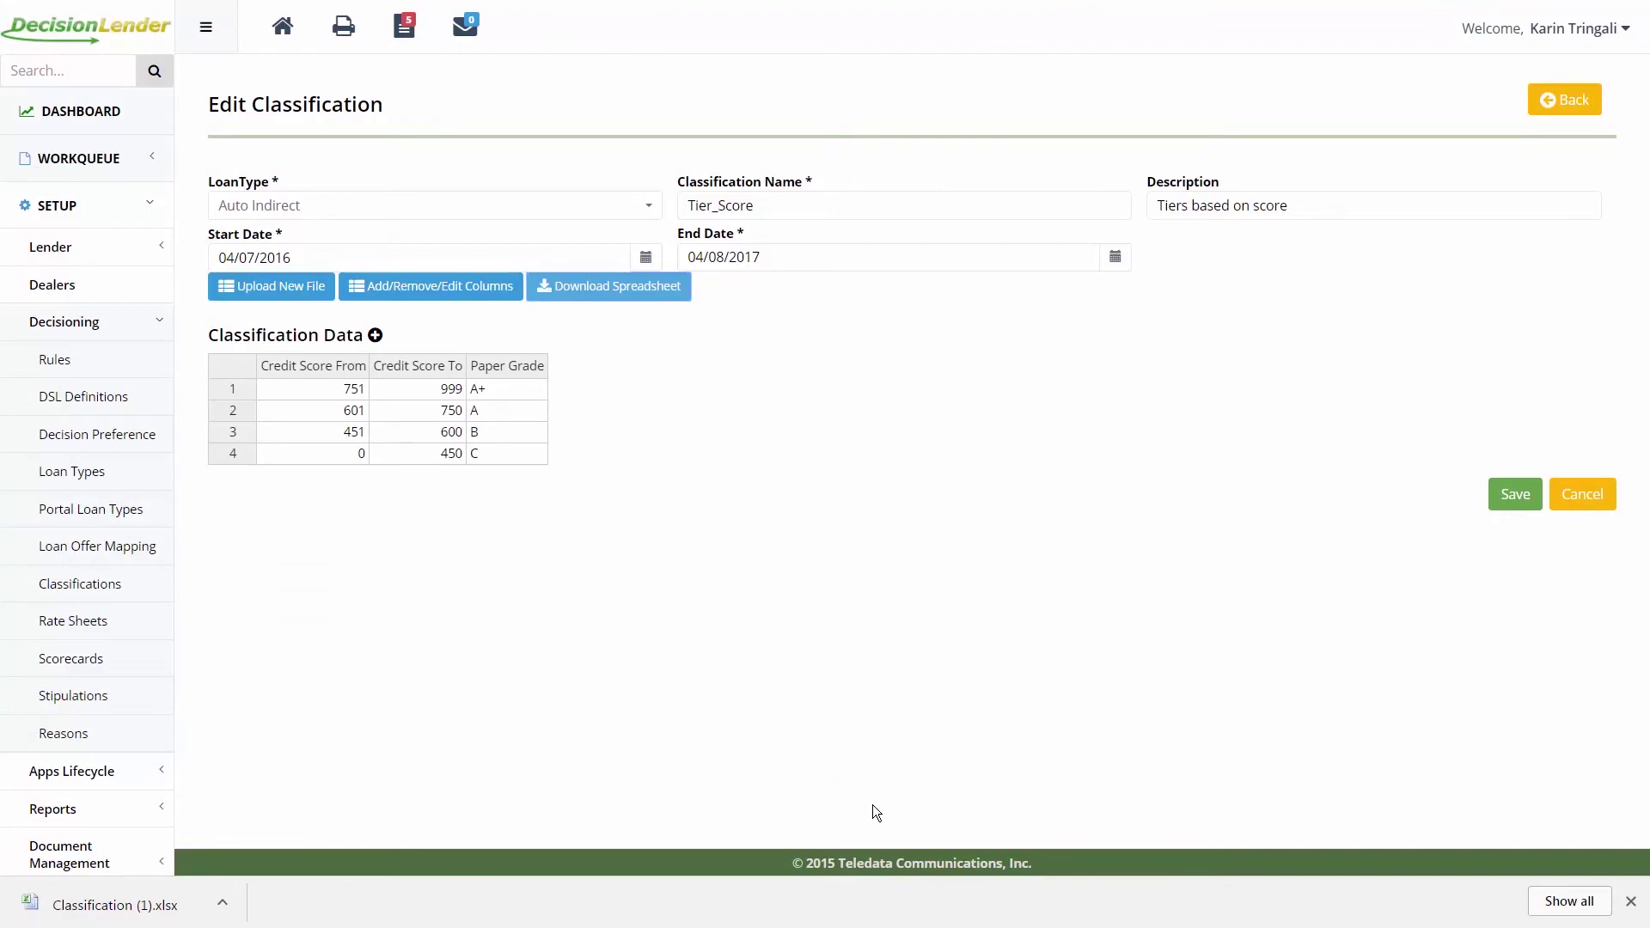
pyautogui.click(78, 903)
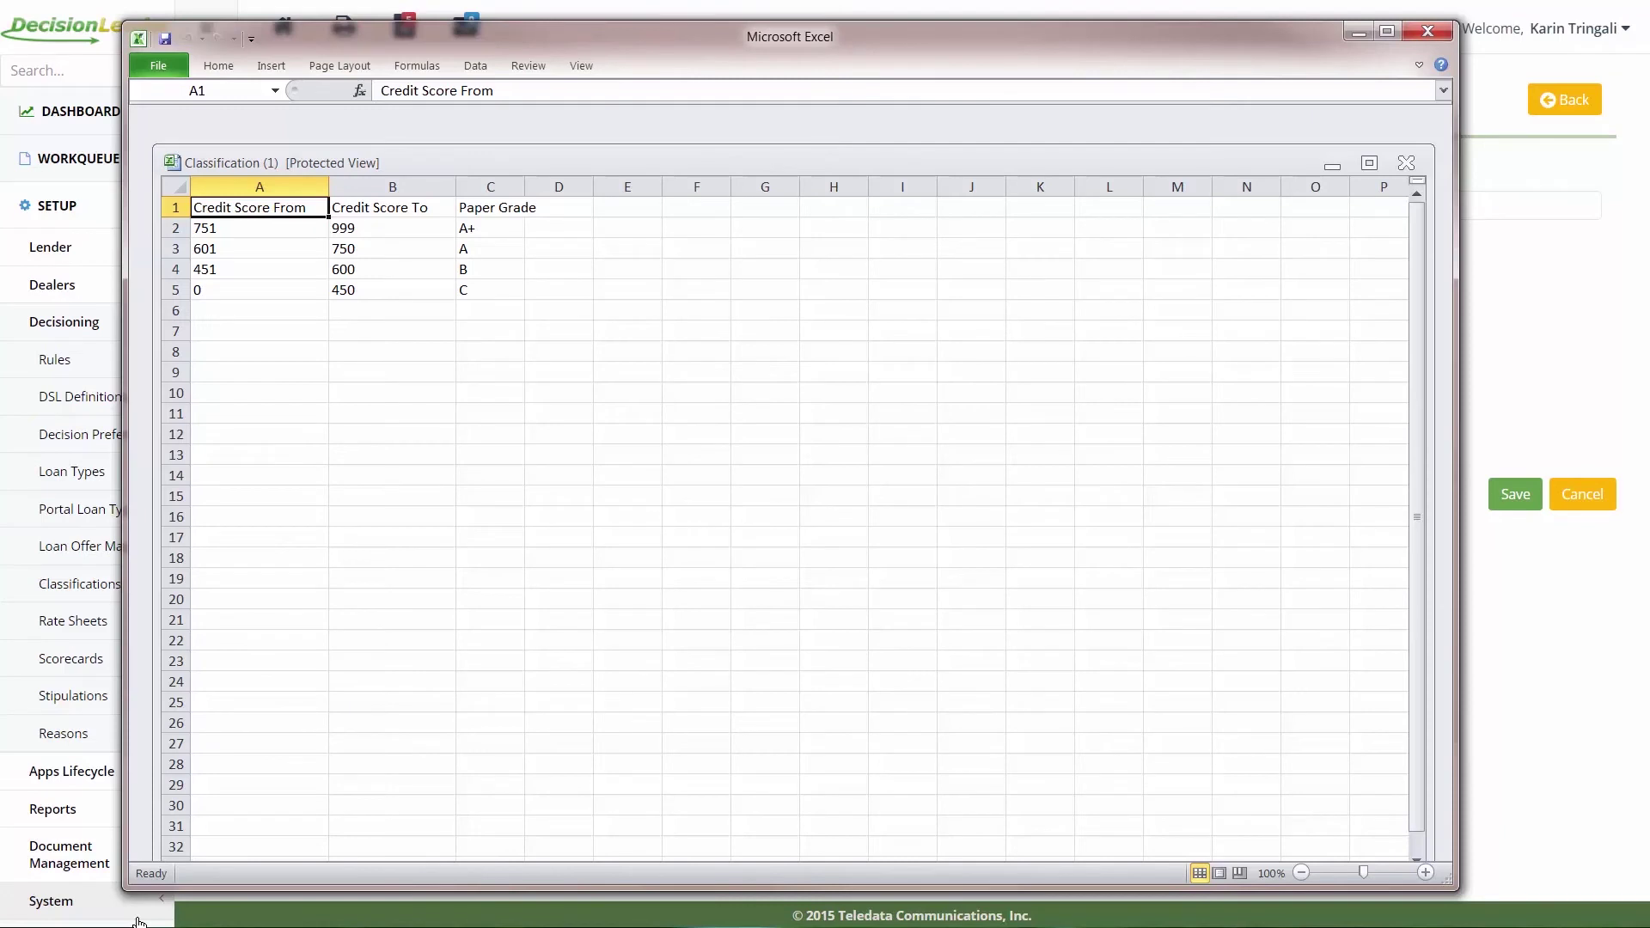